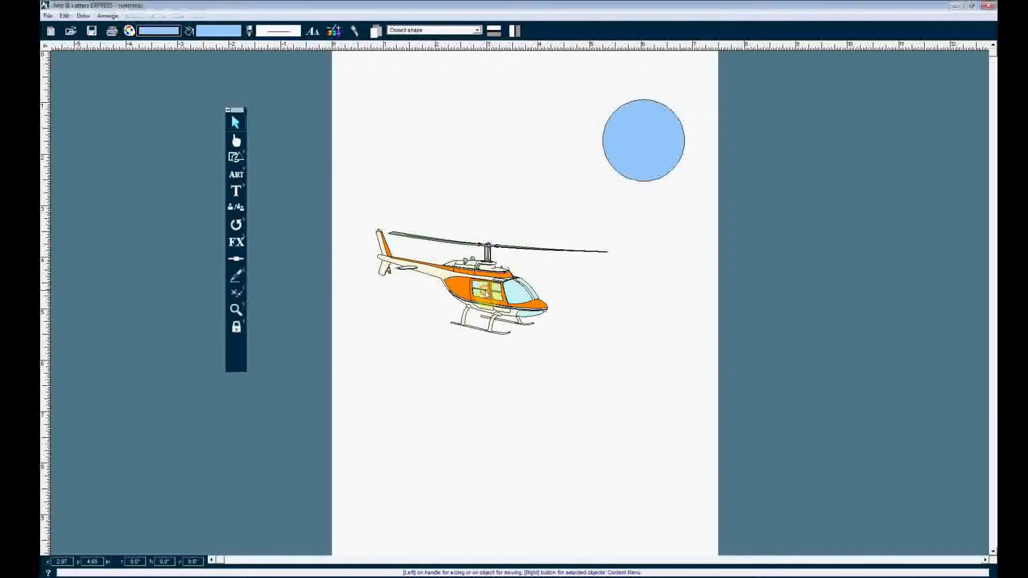
# - Move the helicopter slightly up on the page
pyautogui.moveTo(486, 293); pyautogui.dragTo(484, 278)
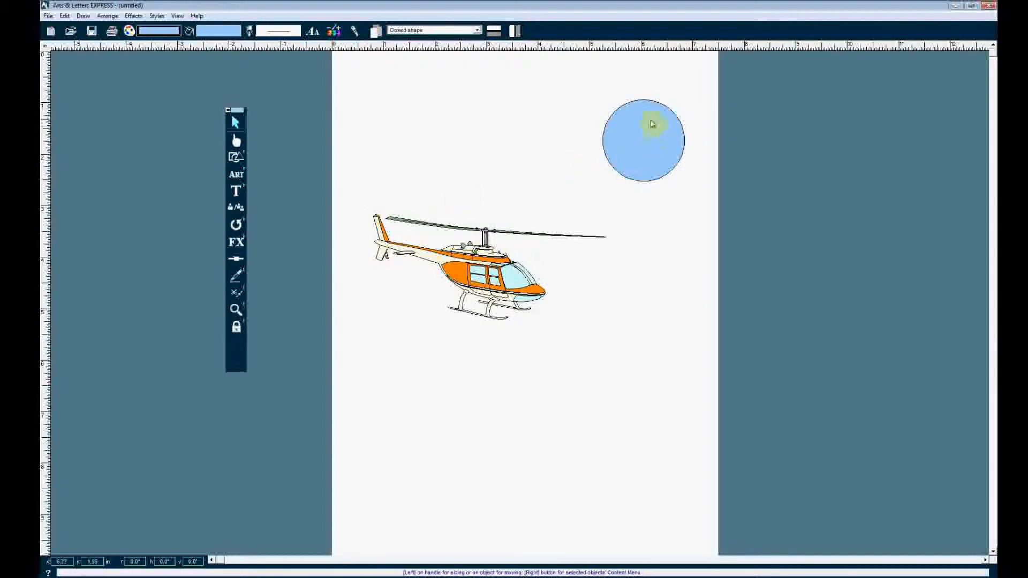
pyautogui.click(240, 158)
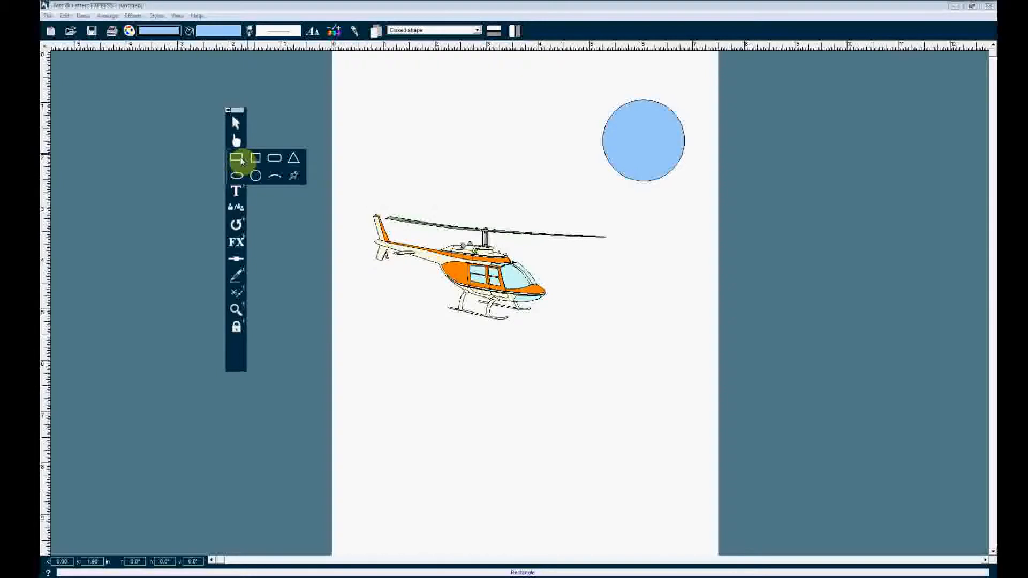
pyautogui.click(242, 156)
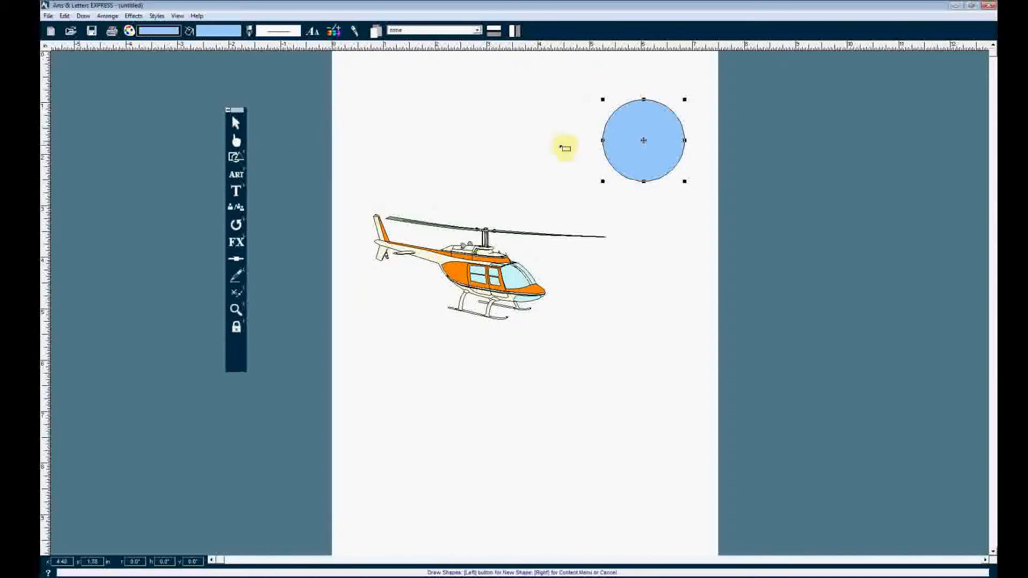
pyautogui.click(235, 123)
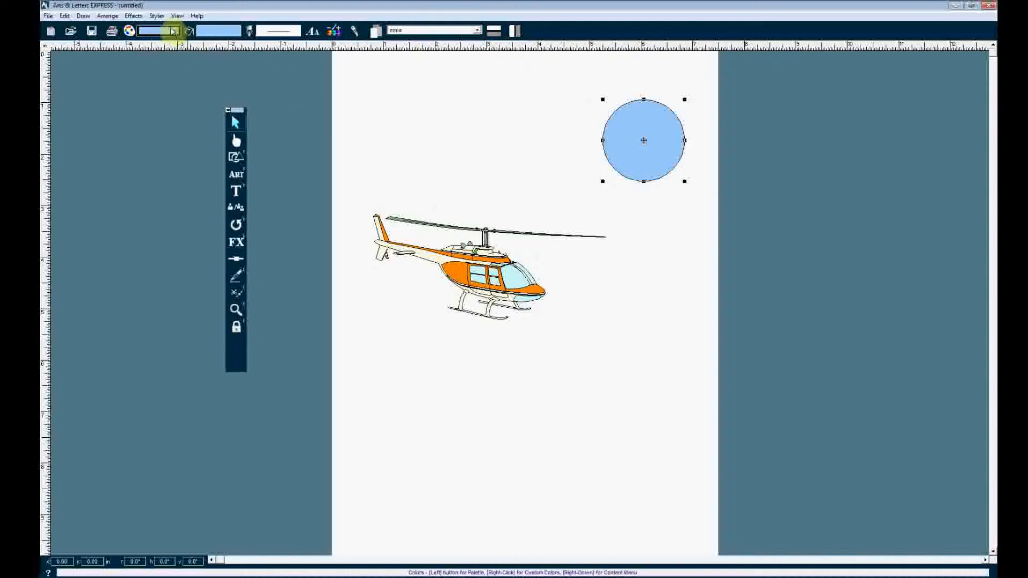
# - Try to recolor the blue circle golden yellow and shift it left to sit above the helicopter
pyautogui.click(172, 33)
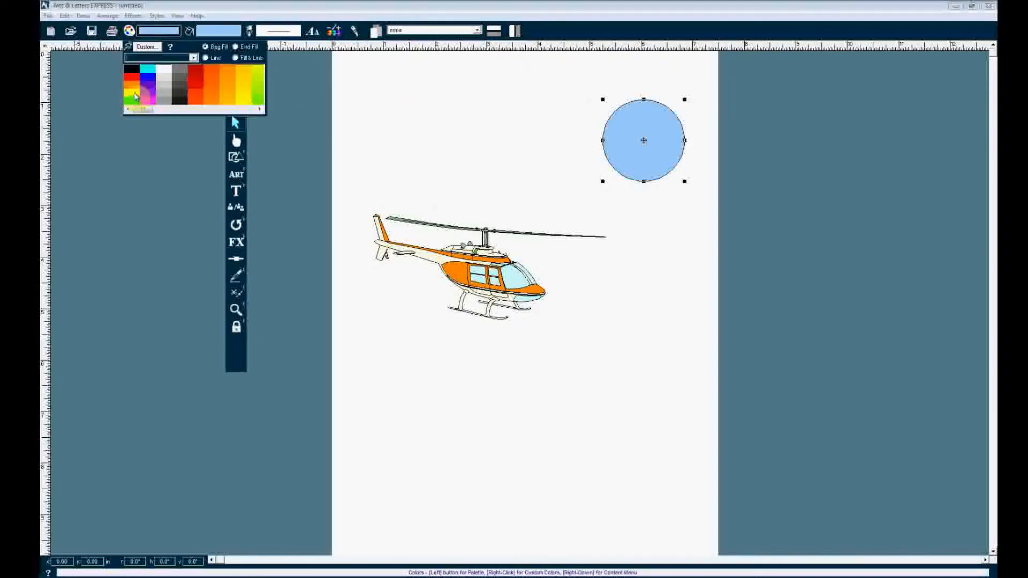
pyautogui.click(246, 79)
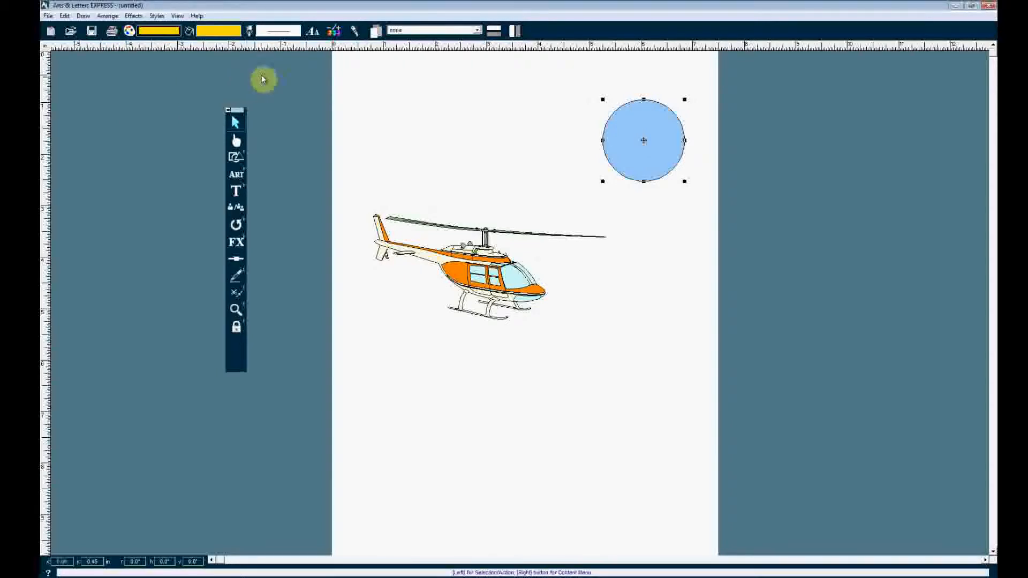
pyautogui.moveTo(628, 149); pyautogui.dragTo(539, 140)
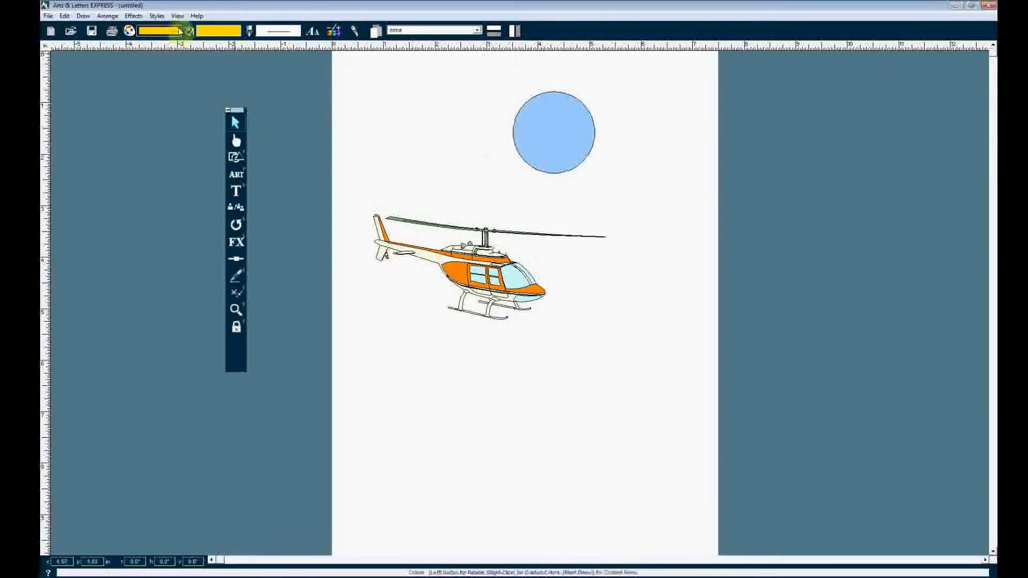
# - With no object selected, set the default fill to the blue-to-yellow gradient
pyautogui.click(161, 30)
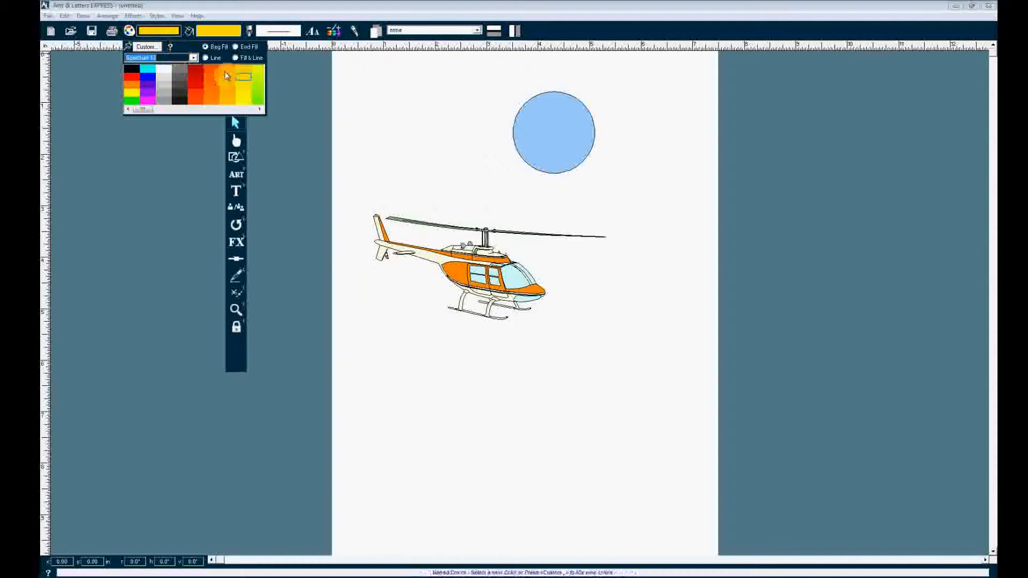
pyautogui.click(246, 92)
pyautogui.click(223, 32)
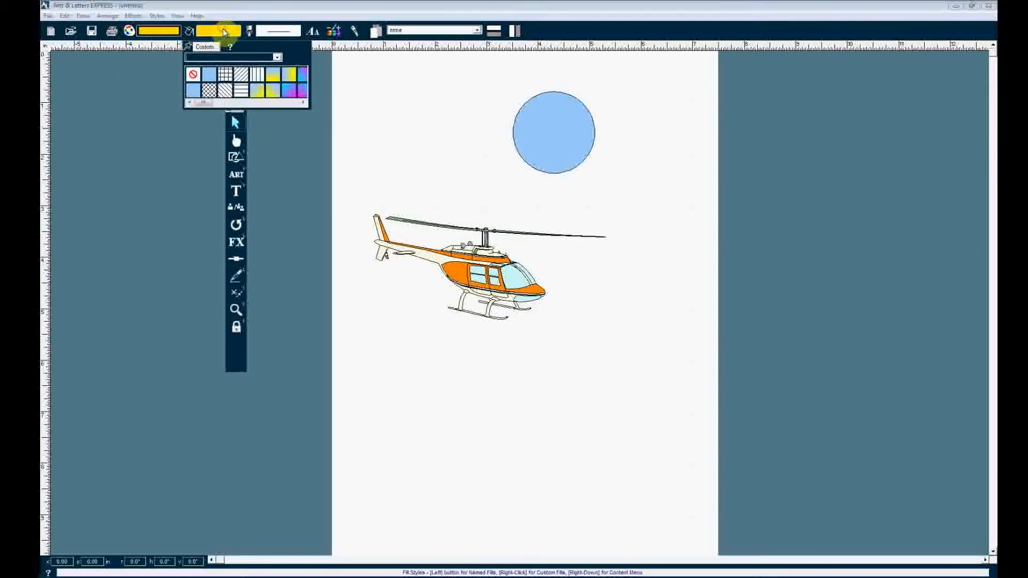
pyautogui.click(260, 93)
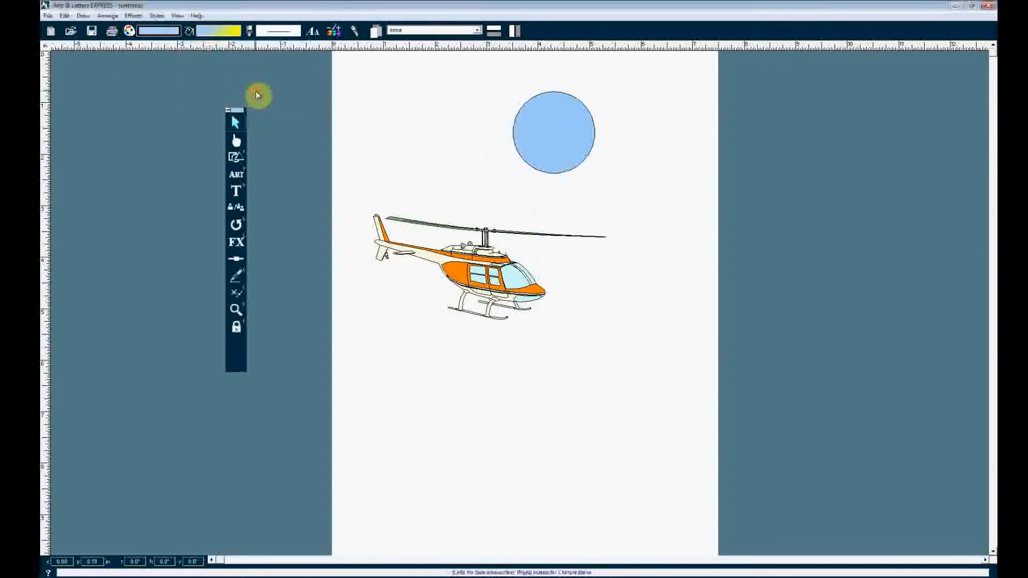
# - Fill the circle above the helicopter with solid yellow
pyautogui.click(543, 130)
pyautogui.click(171, 31)
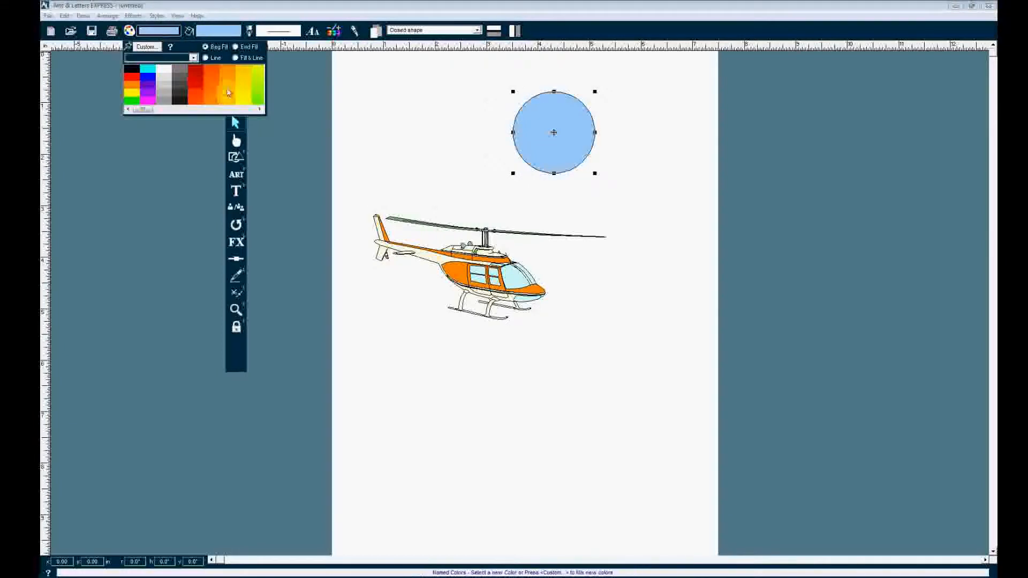
pyautogui.click(243, 92)
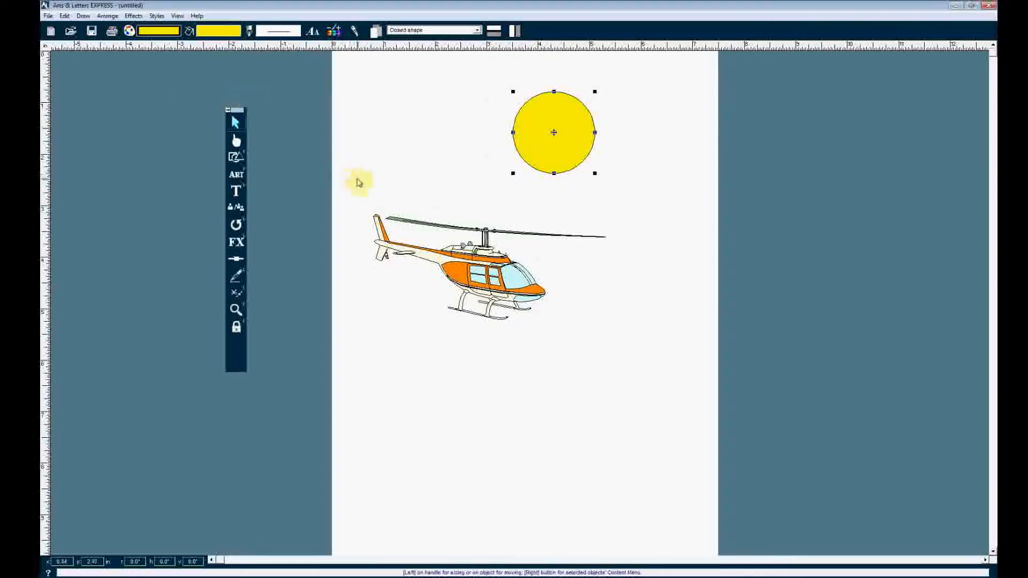
# - Place the yellow circle in the page's upper-right area and move the helicopter higher, just below and left of it
pyautogui.moveTo(548, 147); pyautogui.dragTo(640, 135)
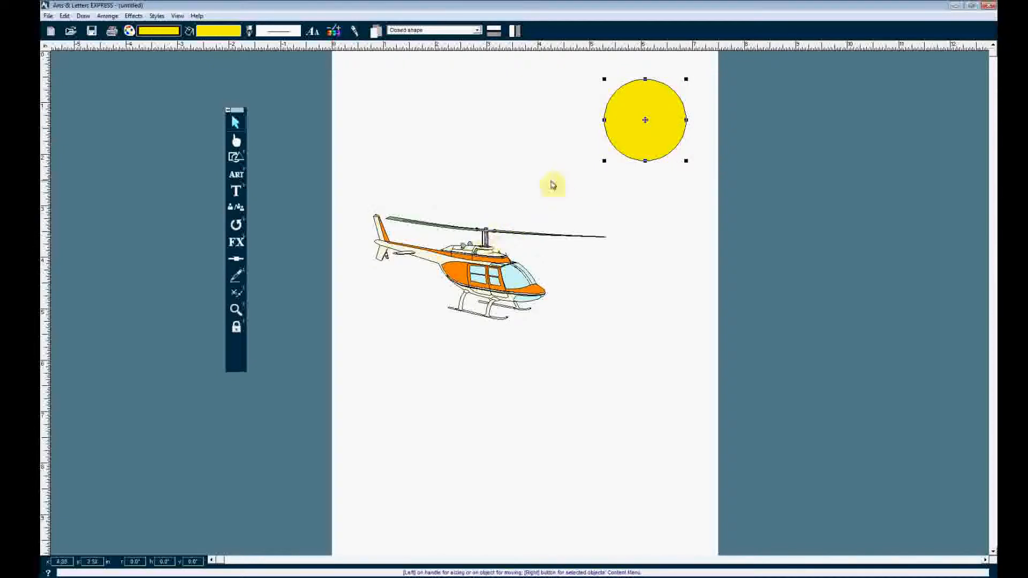
pyautogui.moveTo(645, 135); pyautogui.dragTo(642, 129)
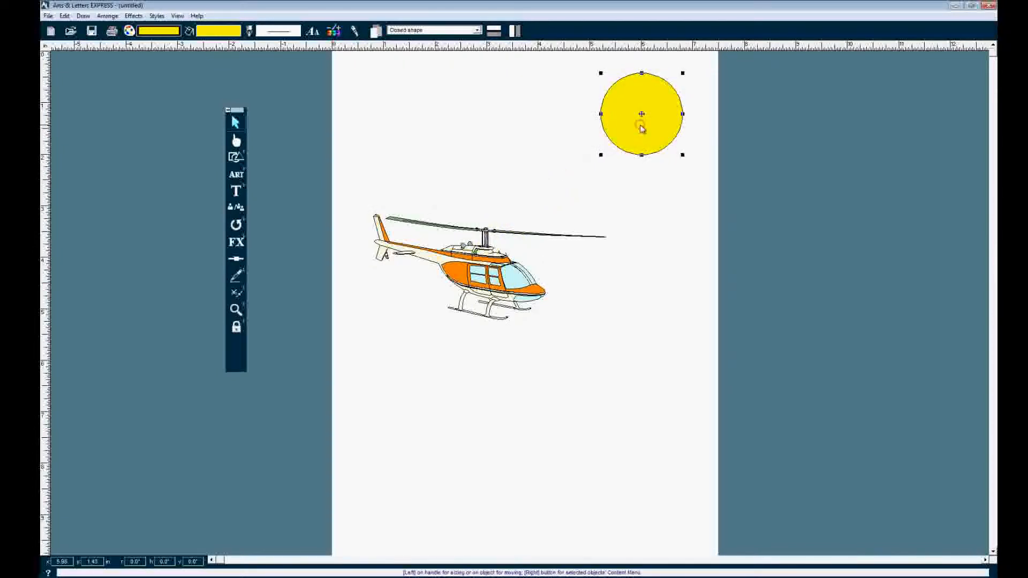
pyautogui.click(160, 33)
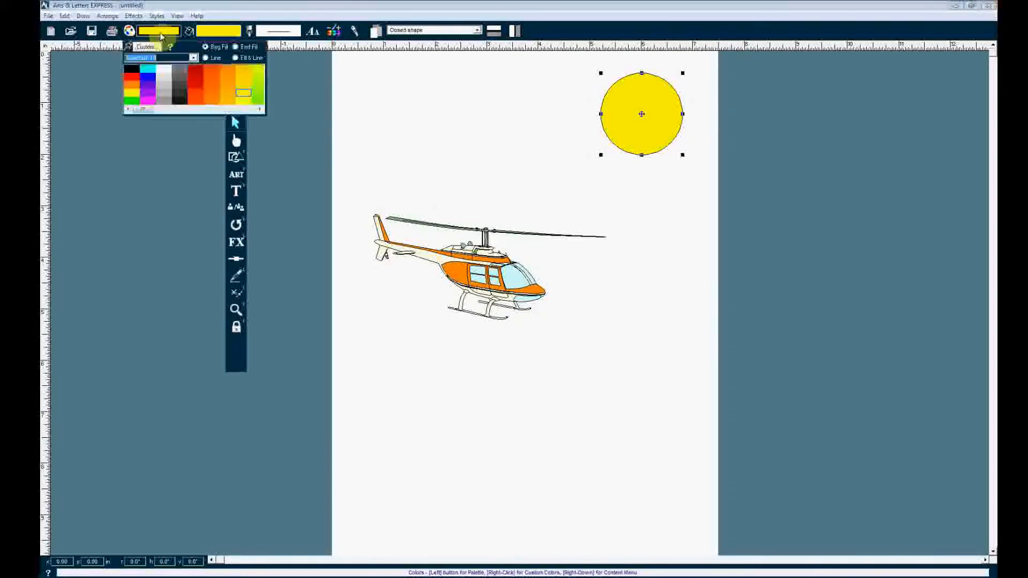
pyautogui.click(242, 88)
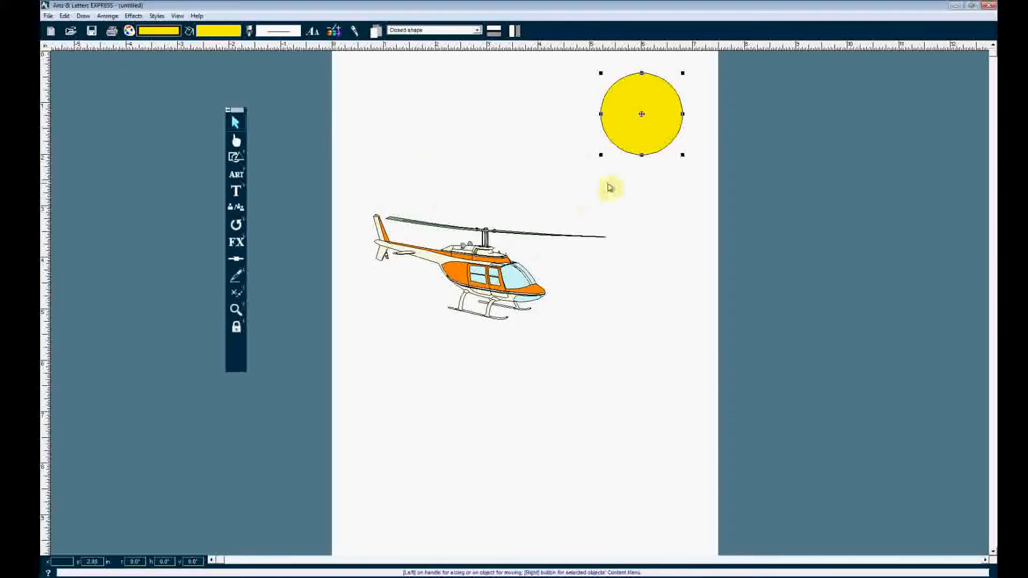
pyautogui.moveTo(637, 134); pyautogui.dragTo(646, 142)
pyautogui.click(647, 204)
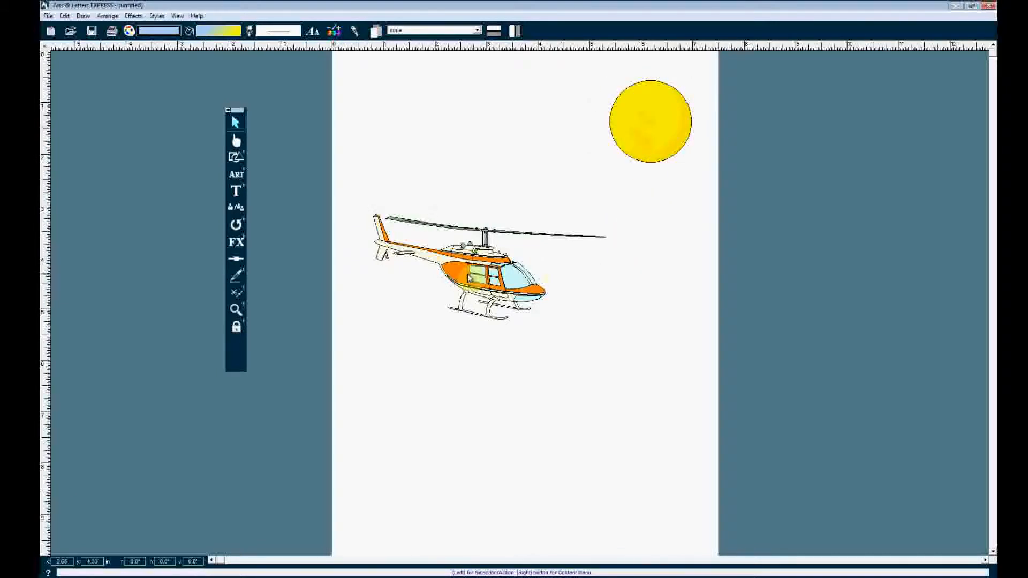
pyautogui.moveTo(467, 276); pyautogui.dragTo(481, 235)
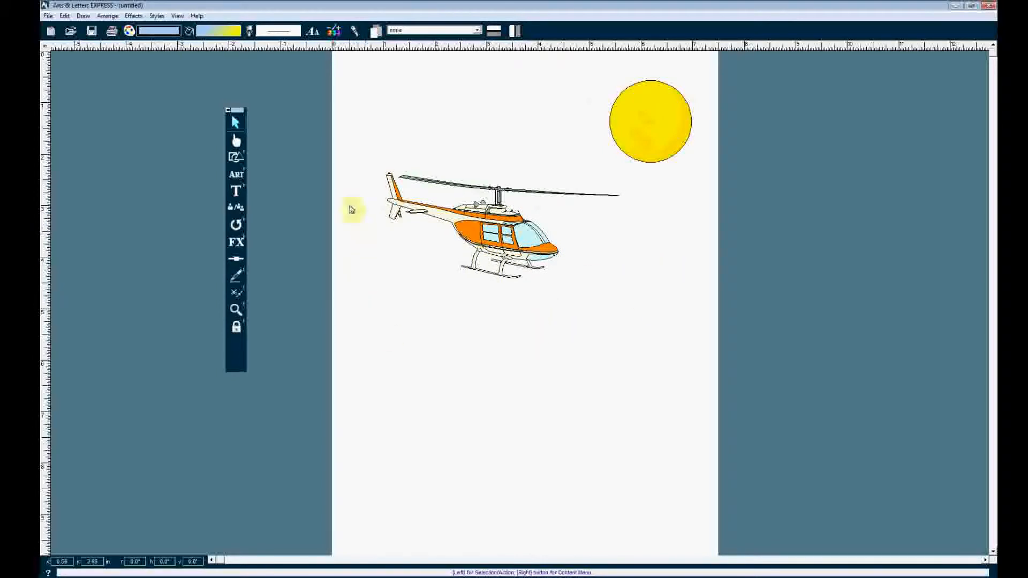
# - Start a new text object over the page and enter the misspelled word "freind" as its content
pyautogui.click(237, 192)
pyautogui.click(237, 192)
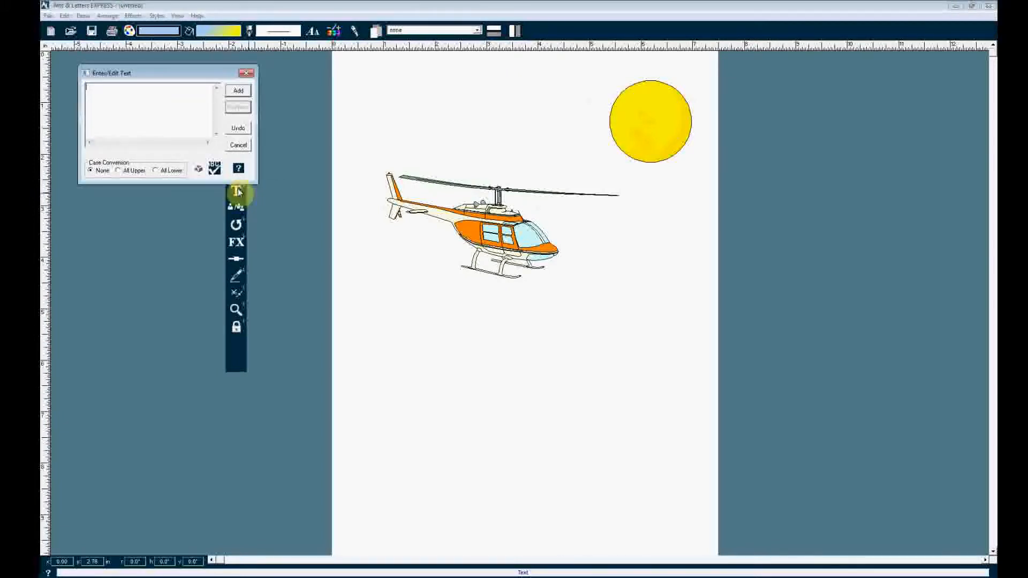
pyautogui.moveTo(220, 79); pyautogui.dragTo(547, 284)
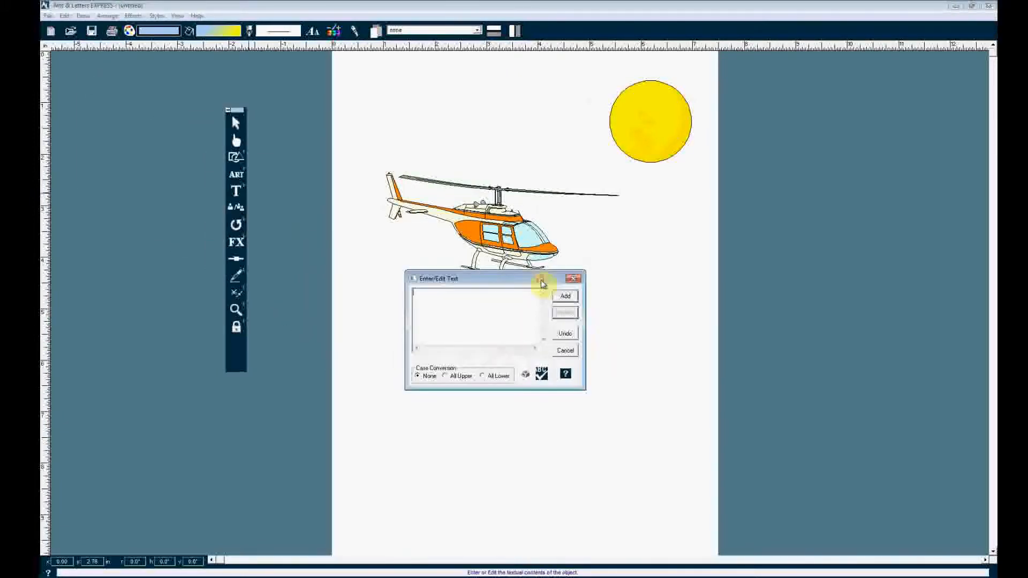
pyautogui.click(482, 314)
# - Spell-check the entered text and replace the misspelled word with the suggestion "friend"
pyautogui.click(541, 373)
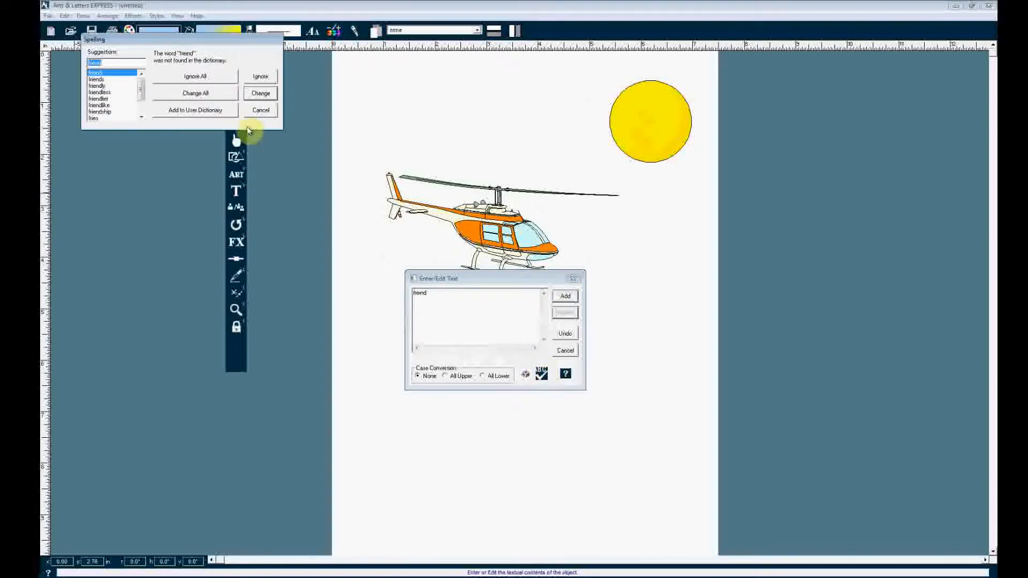
pyautogui.moveTo(162, 43); pyautogui.dragTo(413, 108)
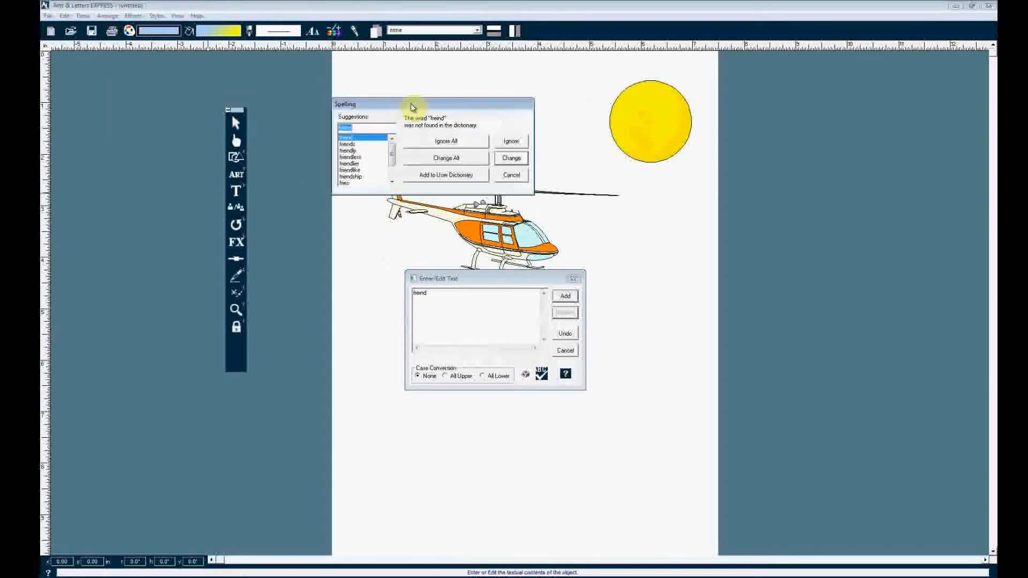
pyautogui.click(511, 158)
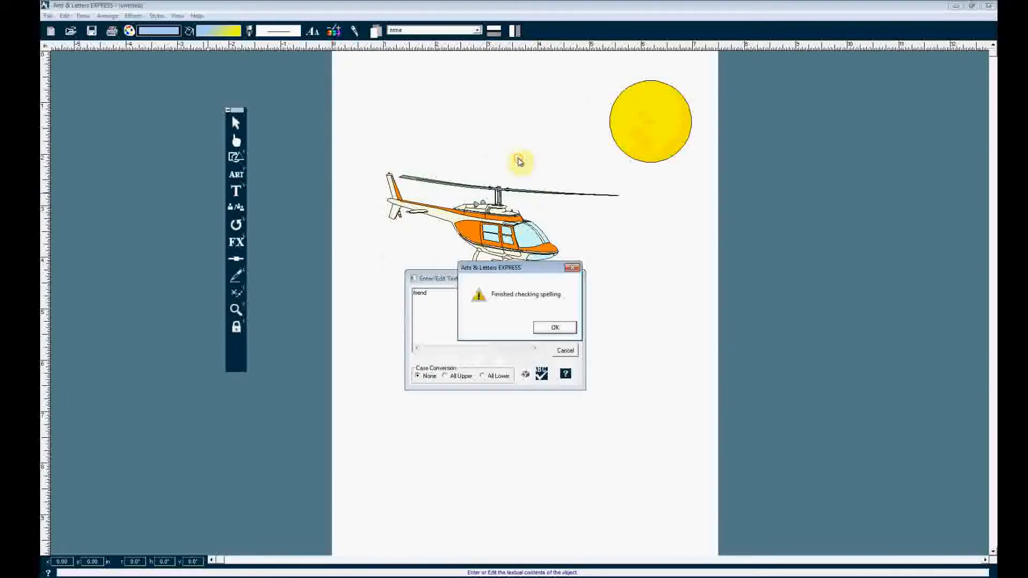
pyautogui.click(557, 329)
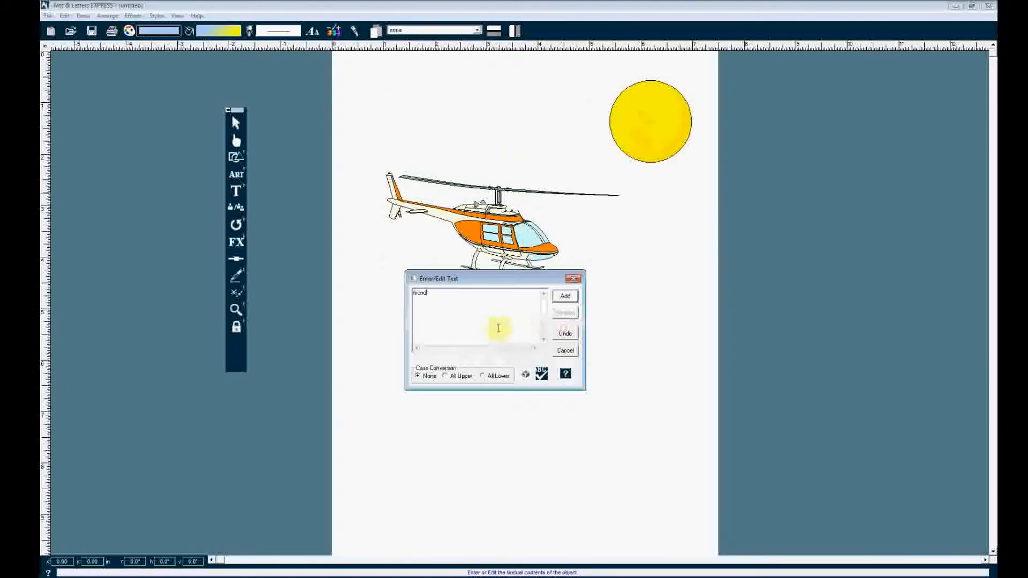
# - Copy the ¾ character of the Arial font from the Character Map and close the map
pyautogui.click(530, 376)
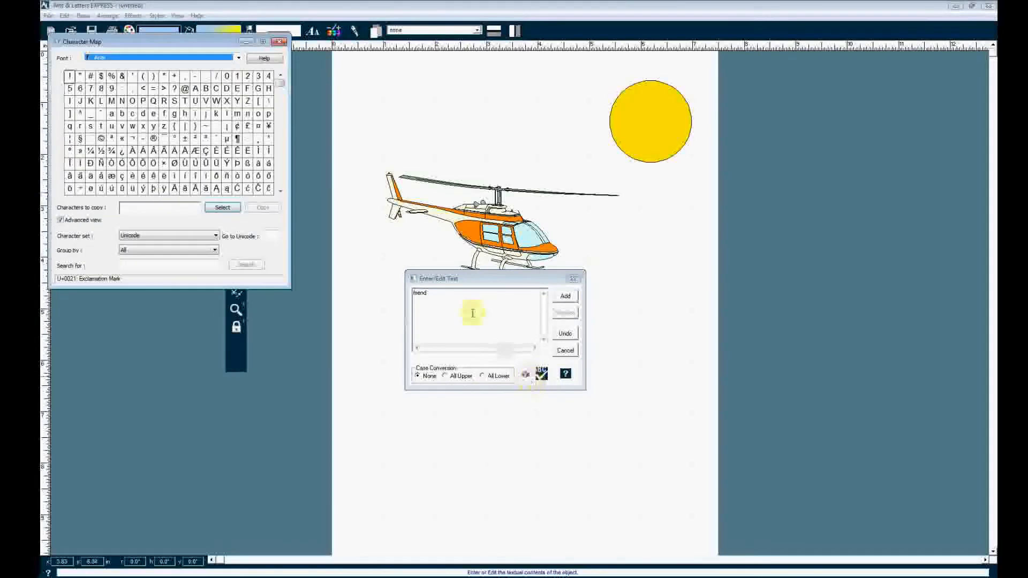
pyautogui.moveTo(221, 42); pyautogui.dragTo(472, 111)
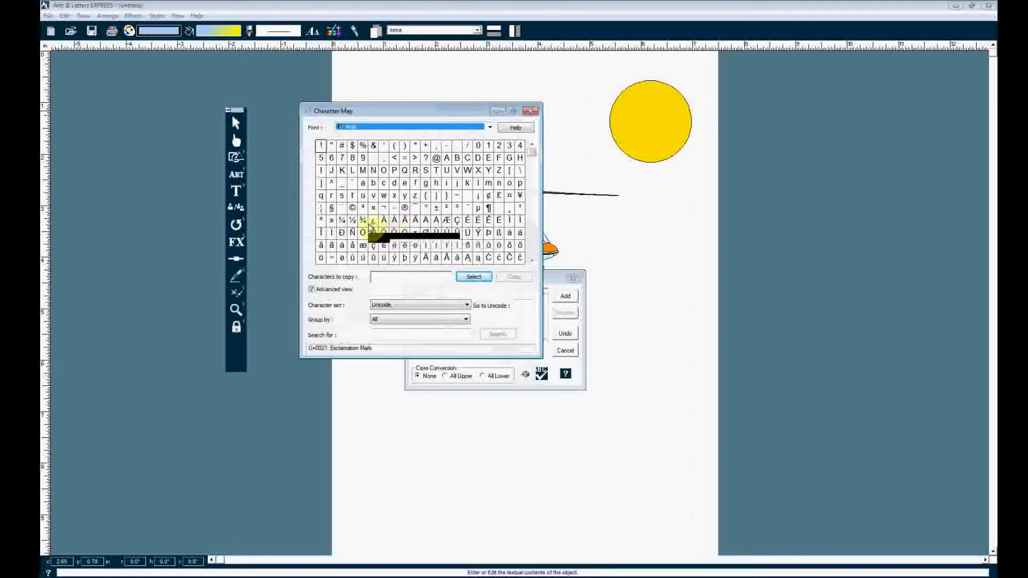
pyautogui.click(363, 220)
pyautogui.doubleClick(363, 220)
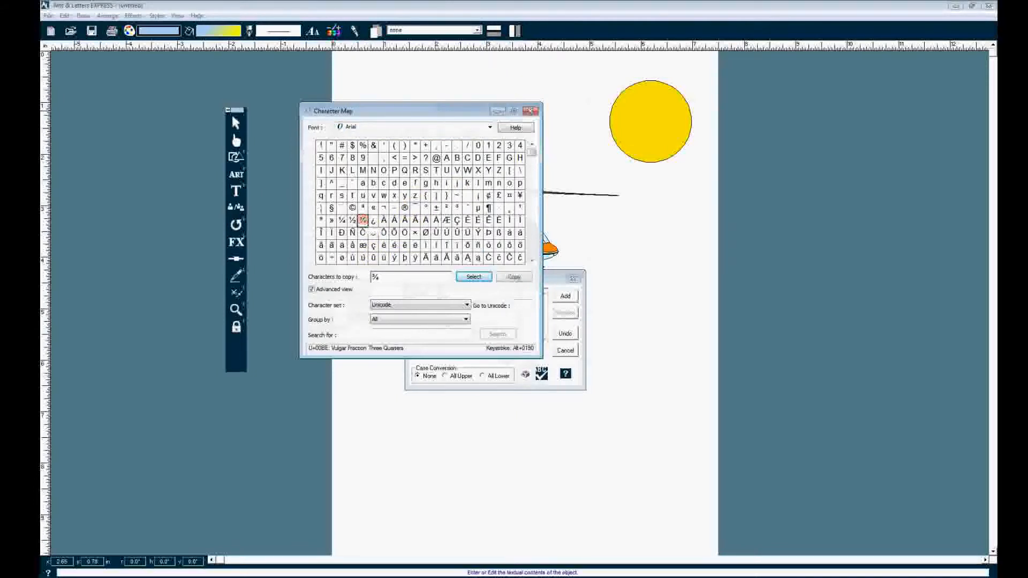
pyautogui.click(514, 277)
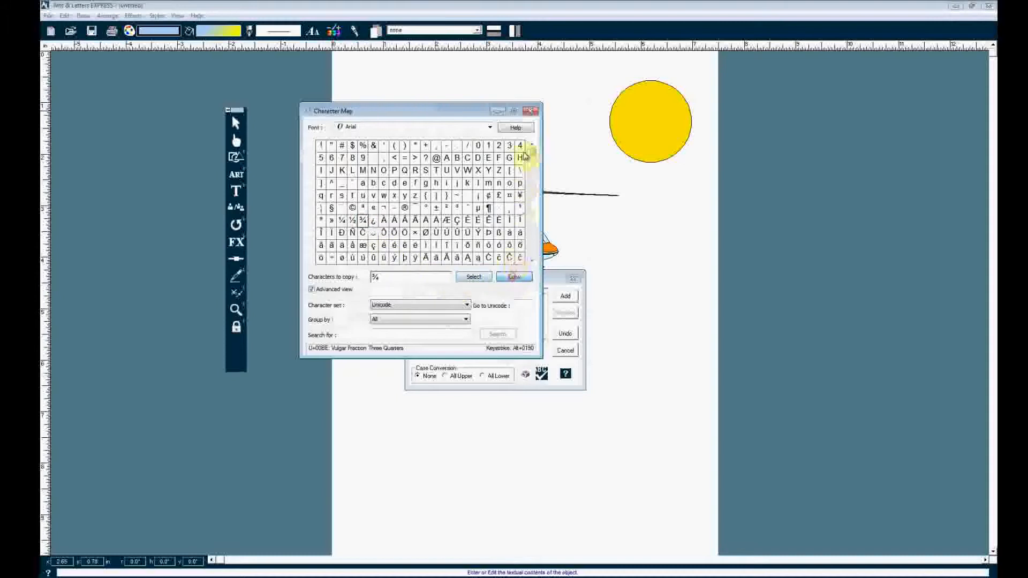
pyautogui.click(530, 114)
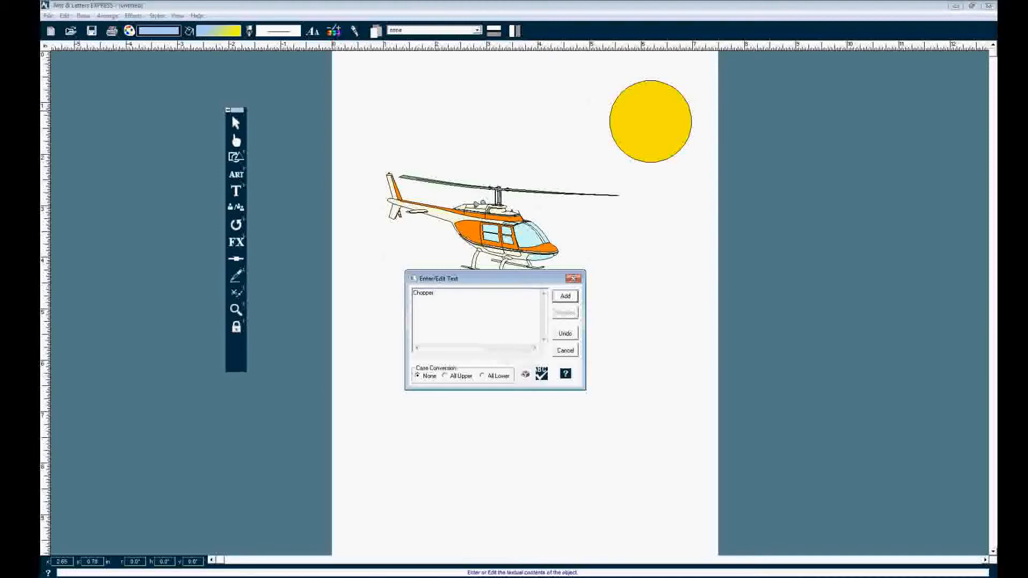
# - Place the text "Chopper" below the helicopter and delete it
pyautogui.click(566, 297)
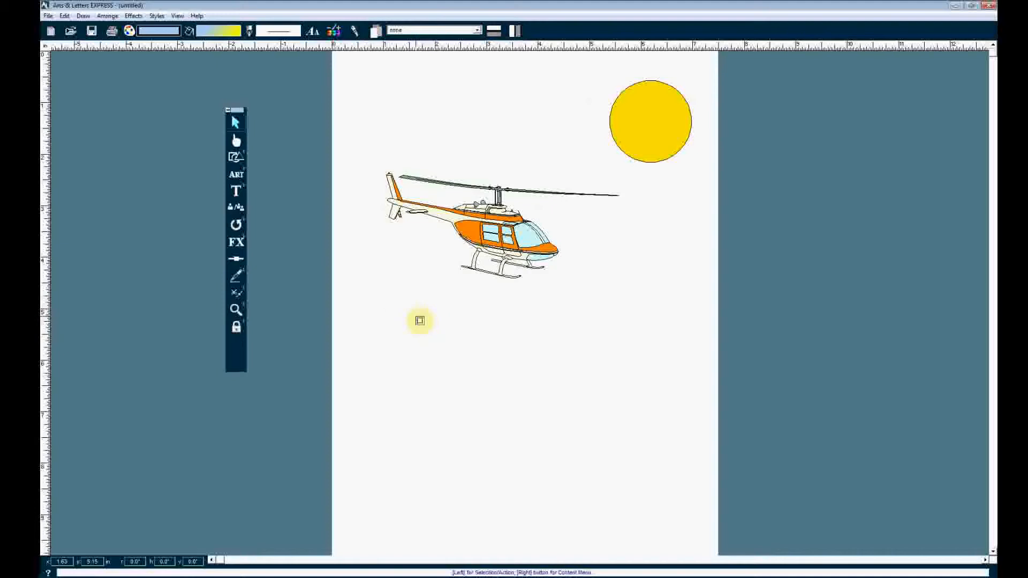
pyautogui.moveTo(412, 317); pyautogui.dragTo(595, 368)
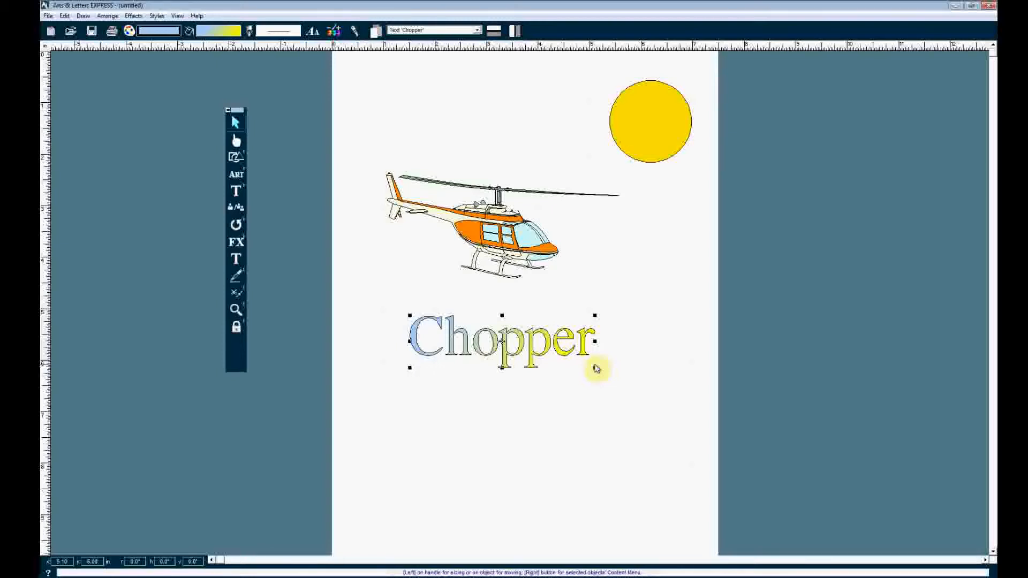
pyautogui.press('Delete')
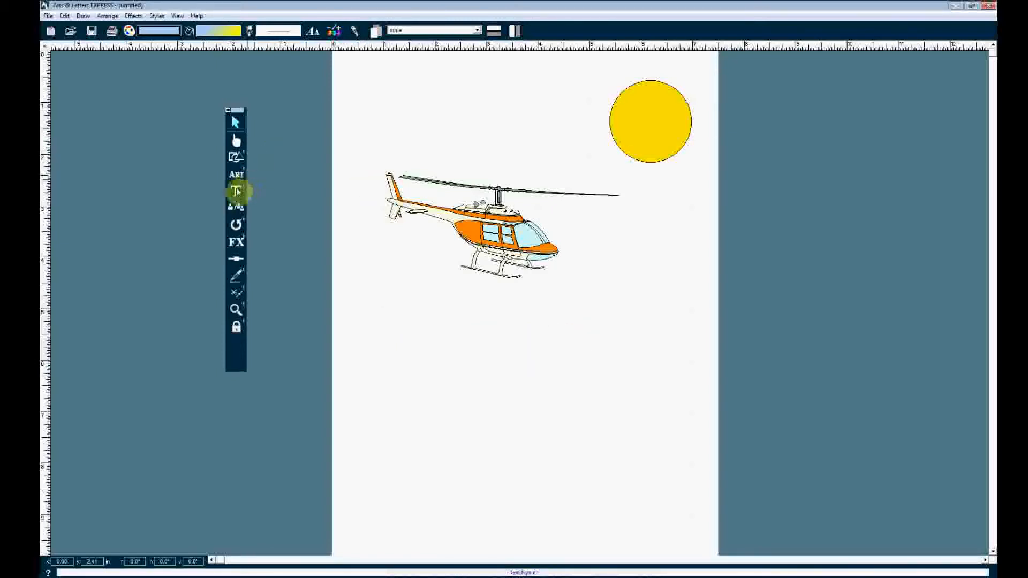
# - Add the text "Chopper" below the helicopter, enlarge it to about the width of the helicopter and center it underneath
pyautogui.click(236, 191)
pyautogui.moveTo(175, 73); pyautogui.dragTo(562, 361)
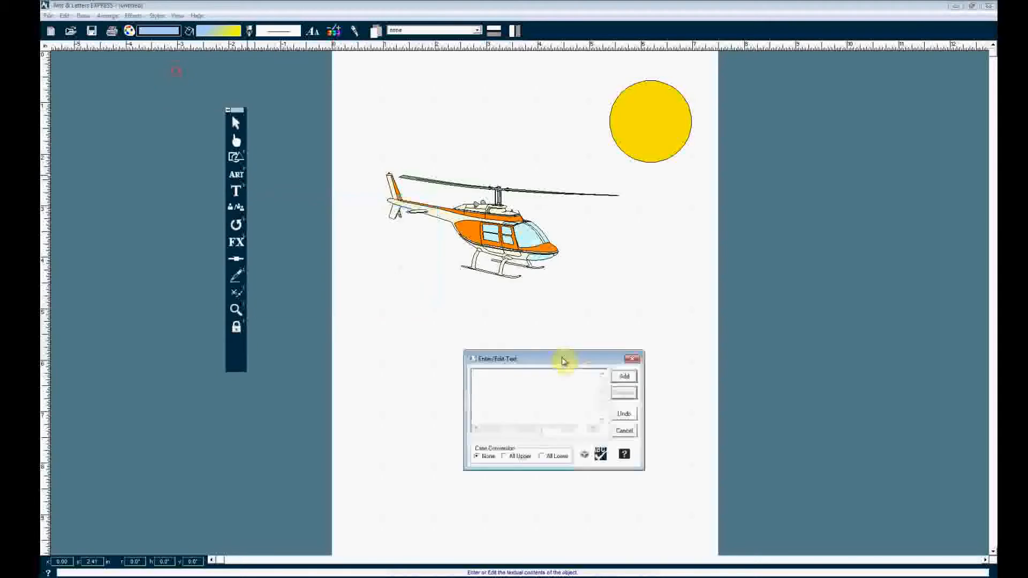
pyautogui.write('Chopper')
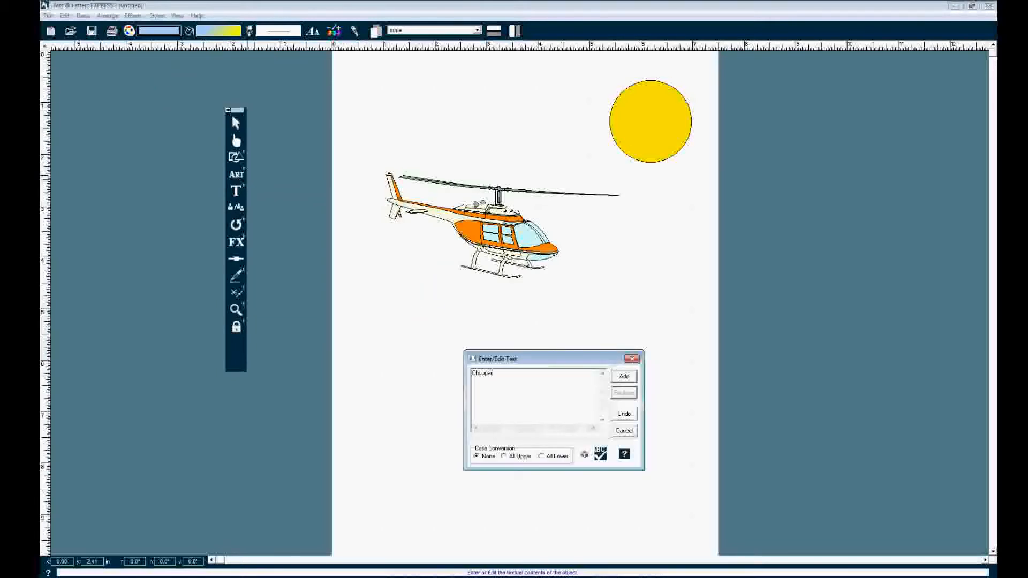
pyautogui.click(624, 376)
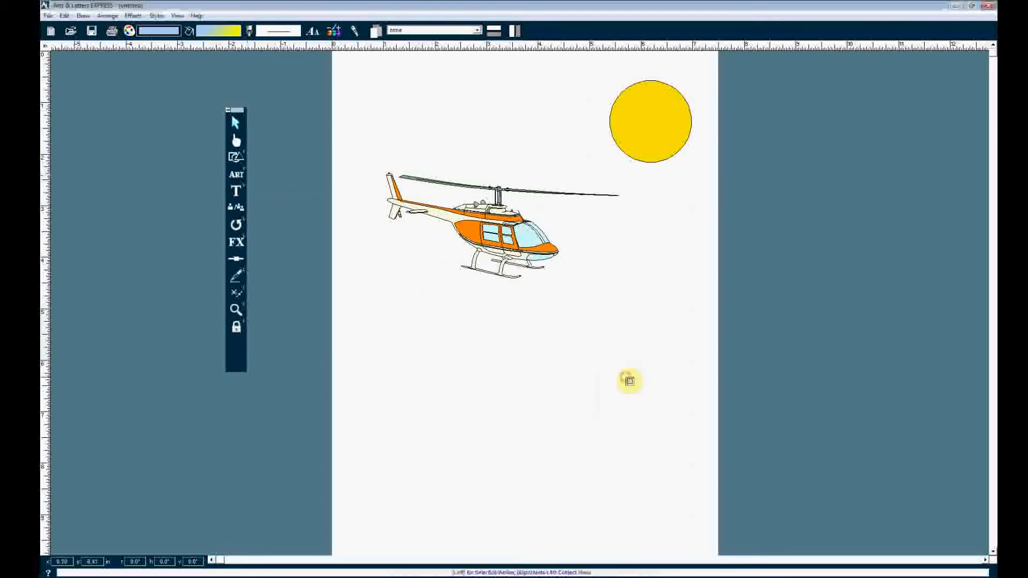
pyautogui.click(448, 338)
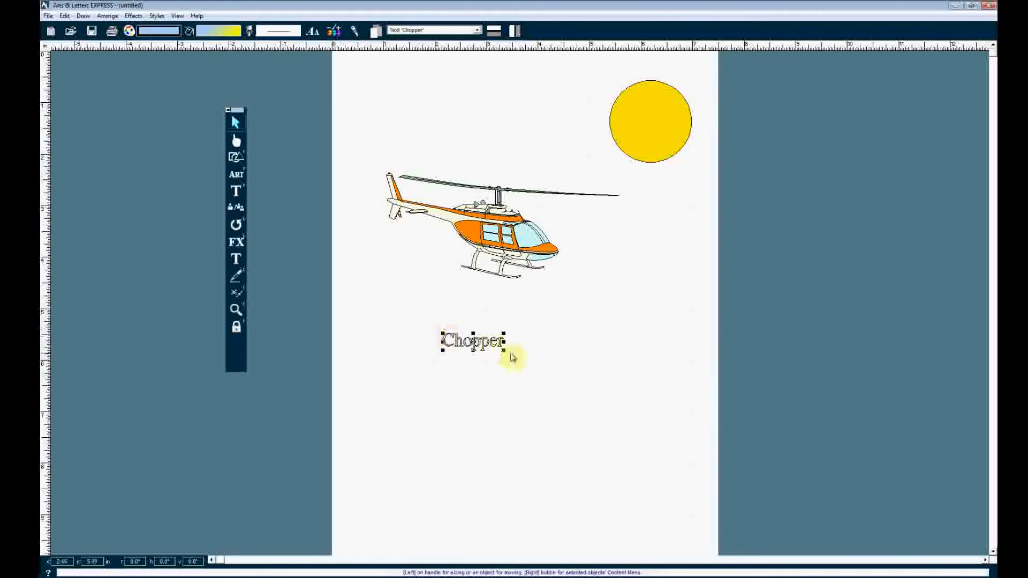
pyautogui.moveTo(505, 354); pyautogui.dragTo(639, 389)
pyautogui.moveTo(578, 373); pyautogui.dragTo(553, 349)
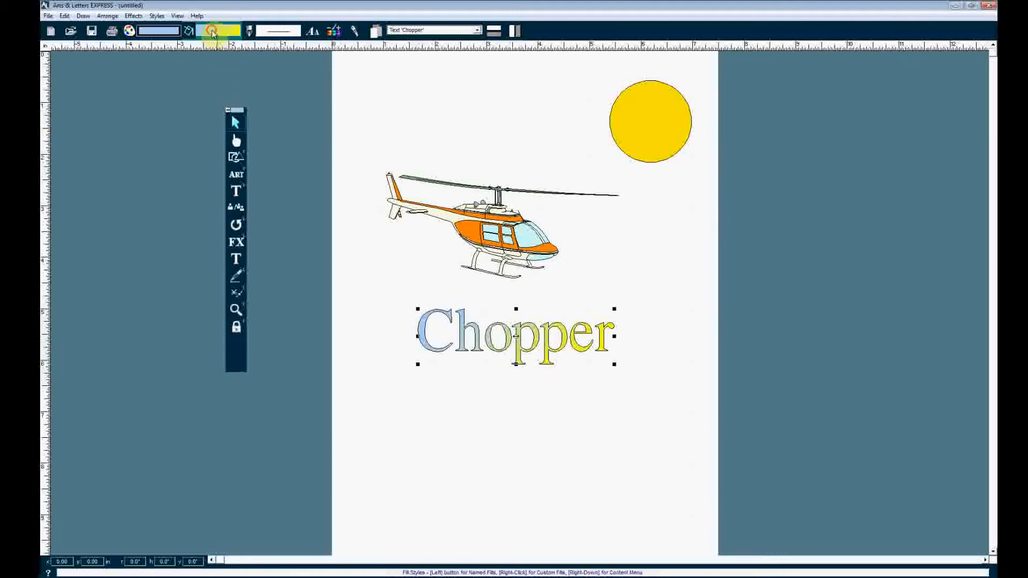
# - Set the Chopper text's fill to none and try giving it an orange fill color
pyautogui.click(214, 38)
pyautogui.click(193, 76)
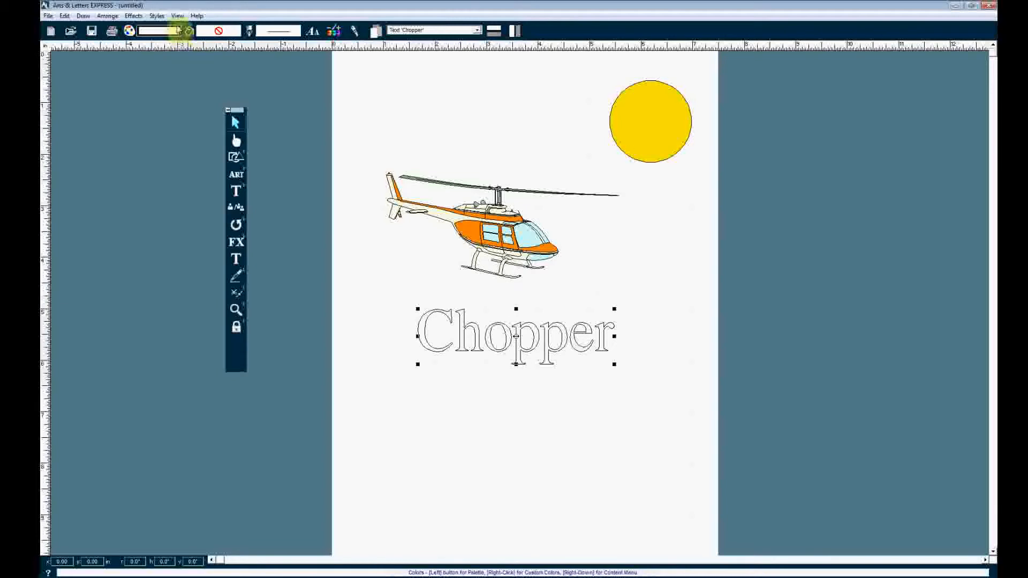
pyautogui.click(188, 30)
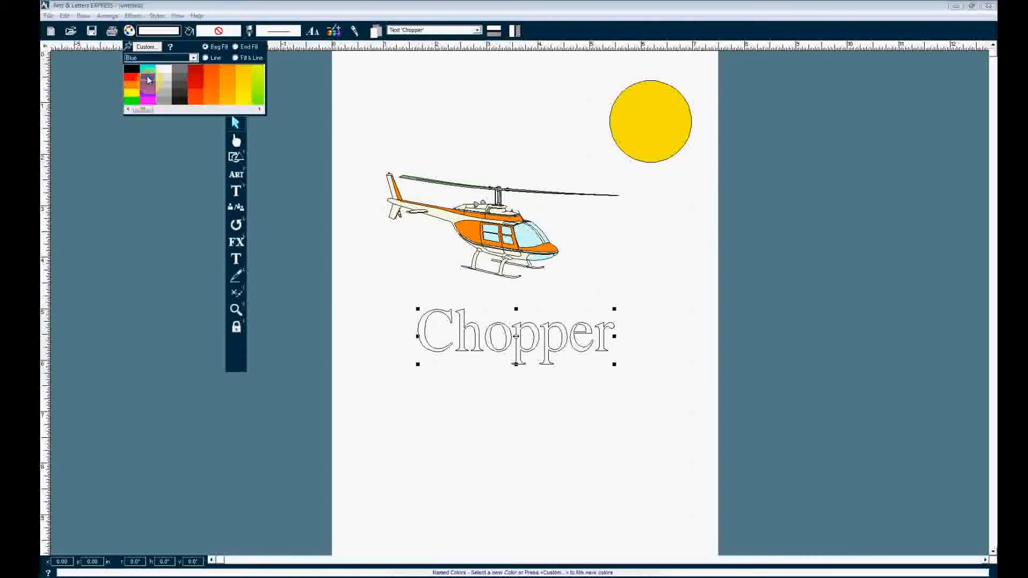
pyautogui.click(231, 91)
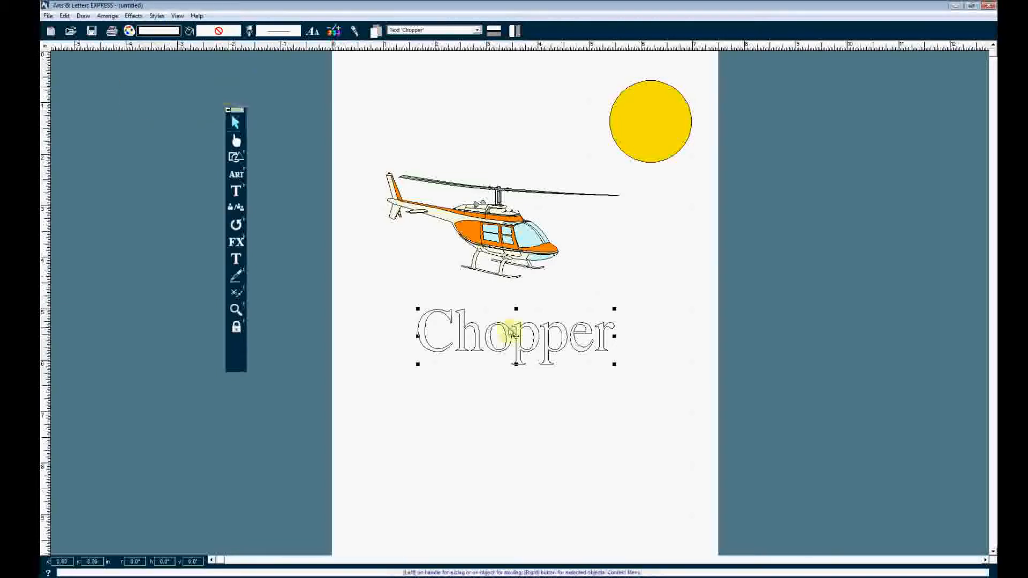
# - Move the Chopper text slightly closer to the helicopter, and give it a solid orange fill
pyautogui.moveTo(529, 336); pyautogui.dragTo(461, 318)
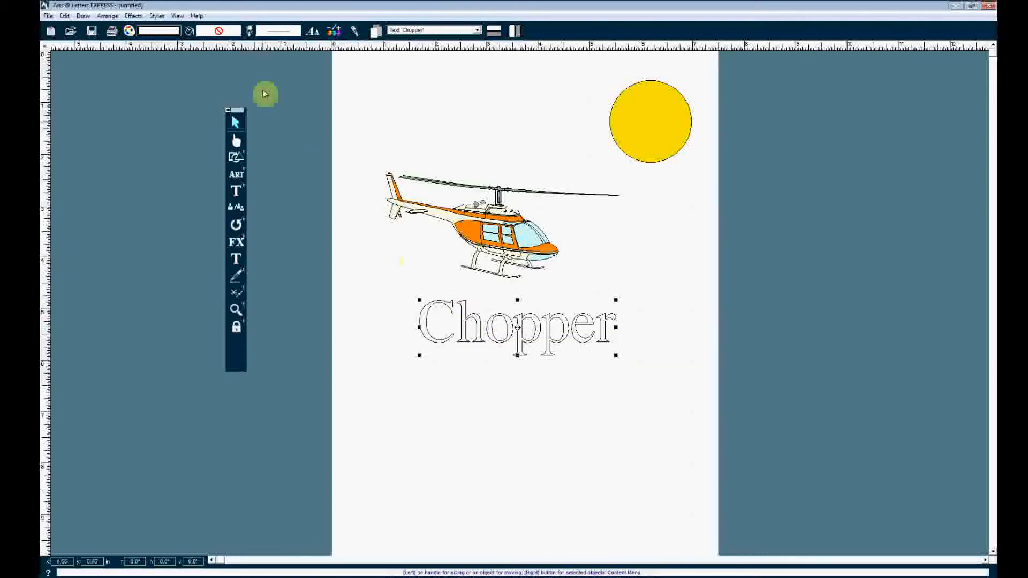
pyautogui.rightClick(227, 33)
pyautogui.click(207, 75)
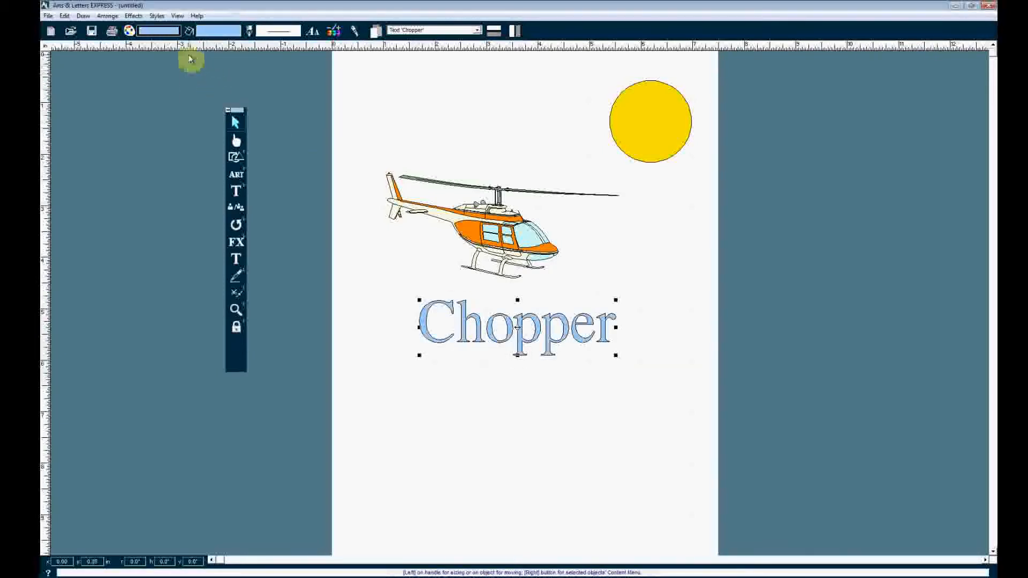
pyautogui.click(165, 32)
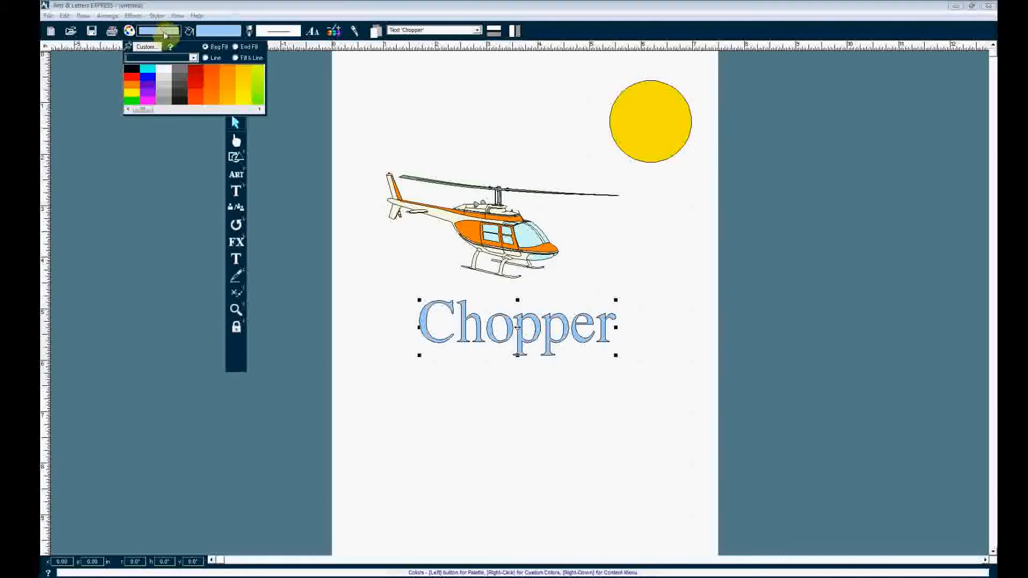
pyautogui.click(210, 78)
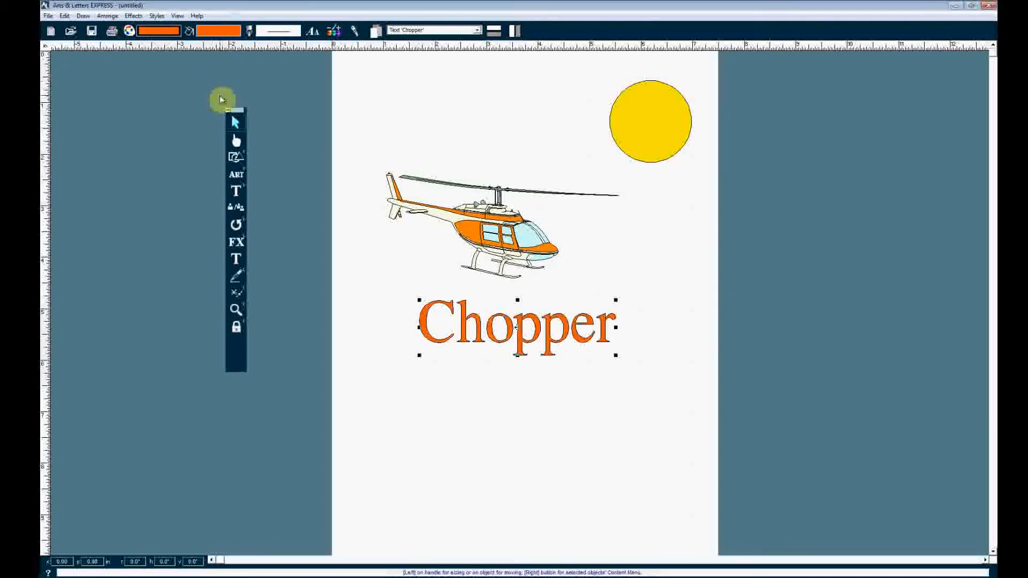
pyautogui.click(488, 398)
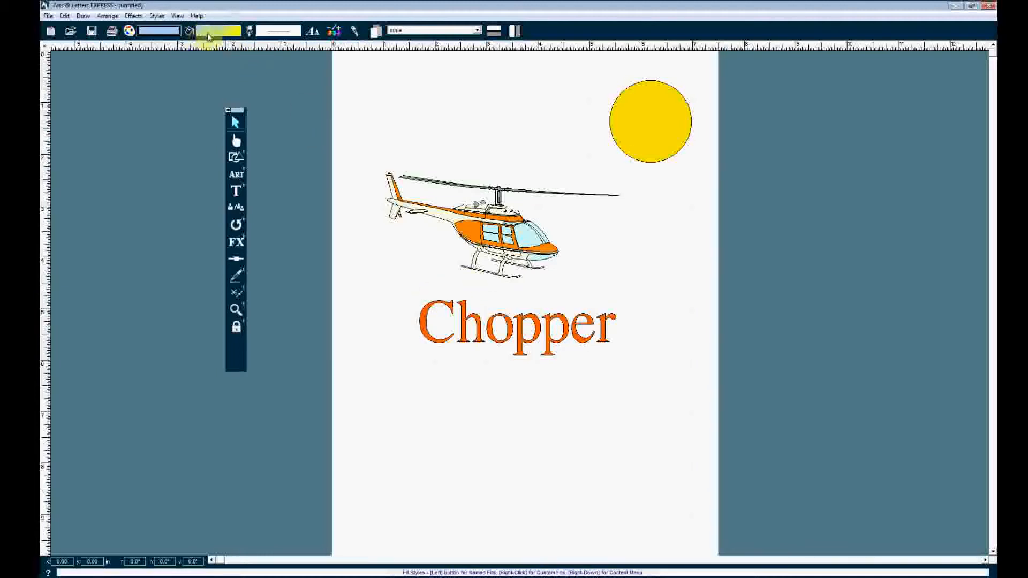
# - Set the default fill style to solid with no object selected, and shift the Chopper text slightly upward
pyautogui.click(216, 33)
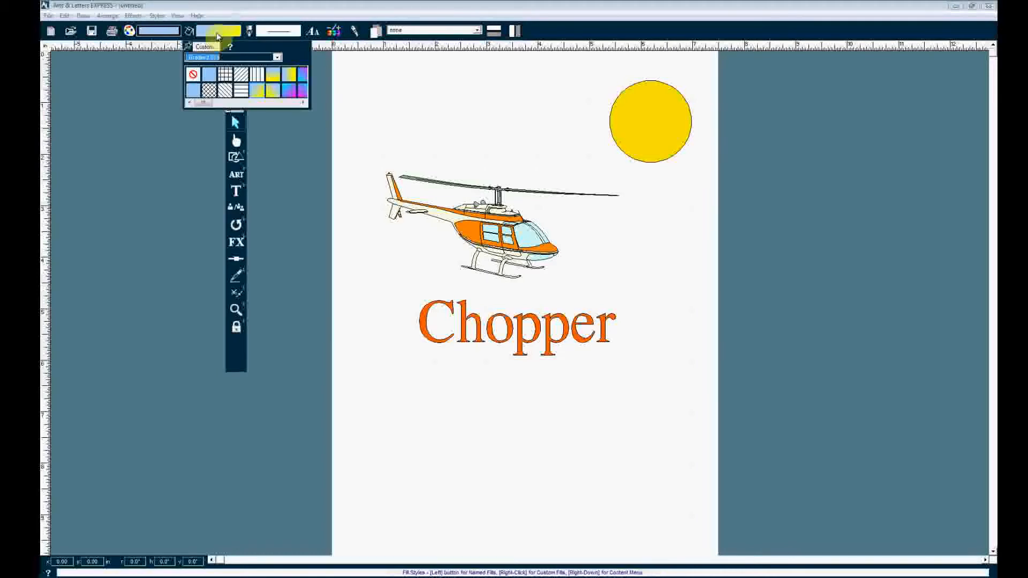
pyautogui.click(209, 77)
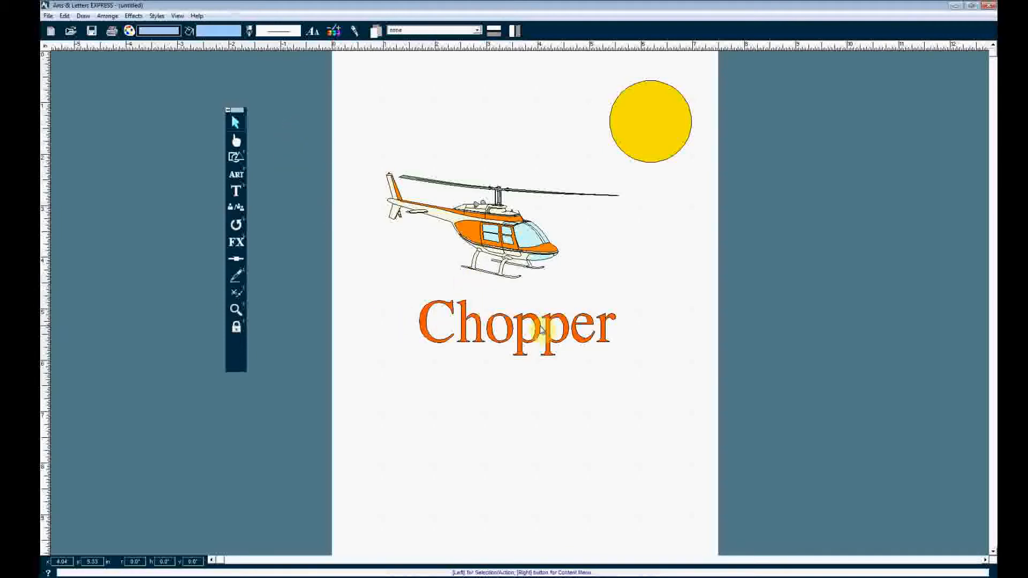
pyautogui.moveTo(538, 333); pyautogui.dragTo(538, 328)
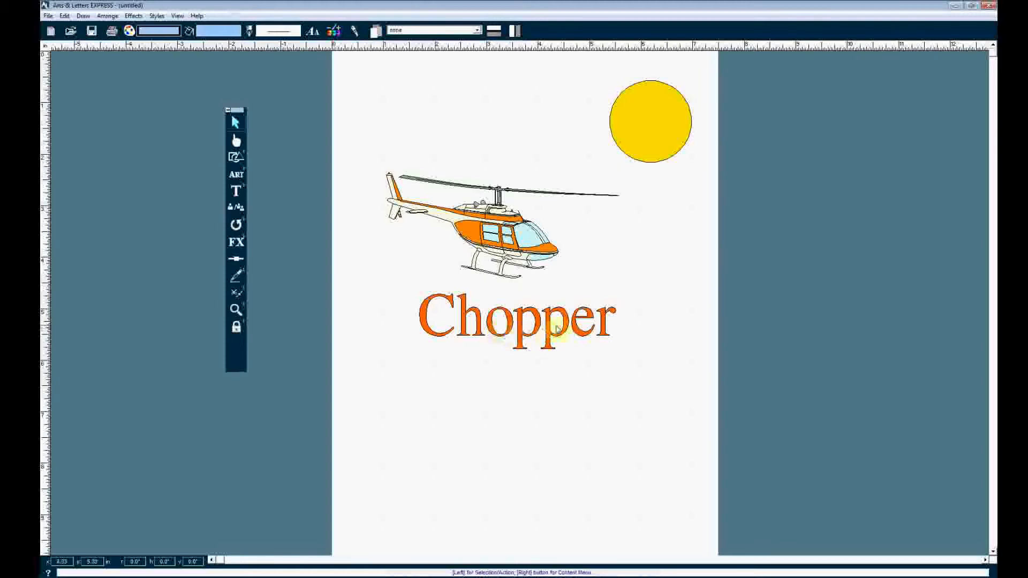
# - Set the default type style to Clarity Heavy at size 20 with italic, leaving no object selected
pyautogui.rightClick(314, 34)
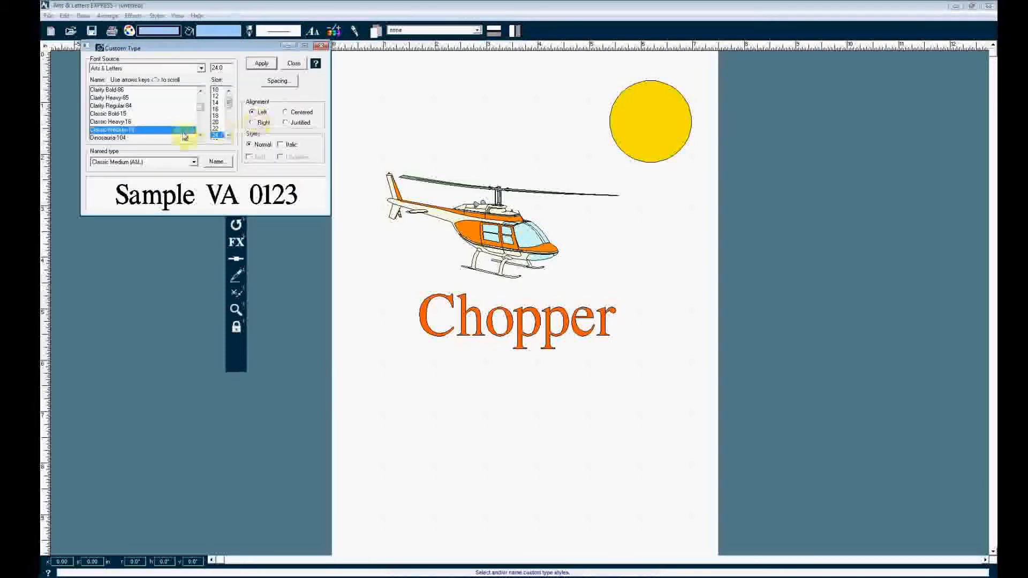
pyautogui.click(137, 107)
pyautogui.click(134, 98)
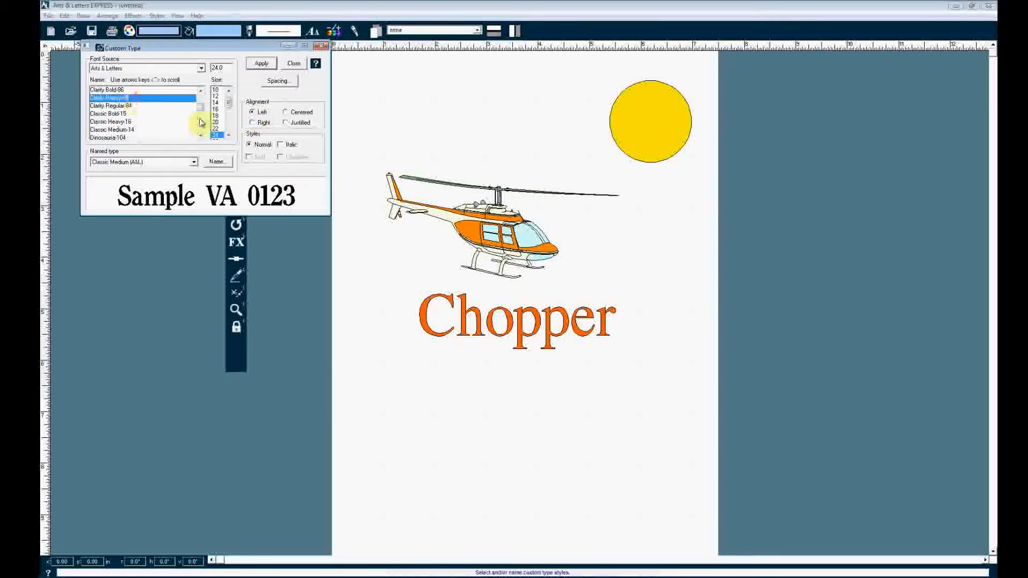
pyautogui.click(218, 123)
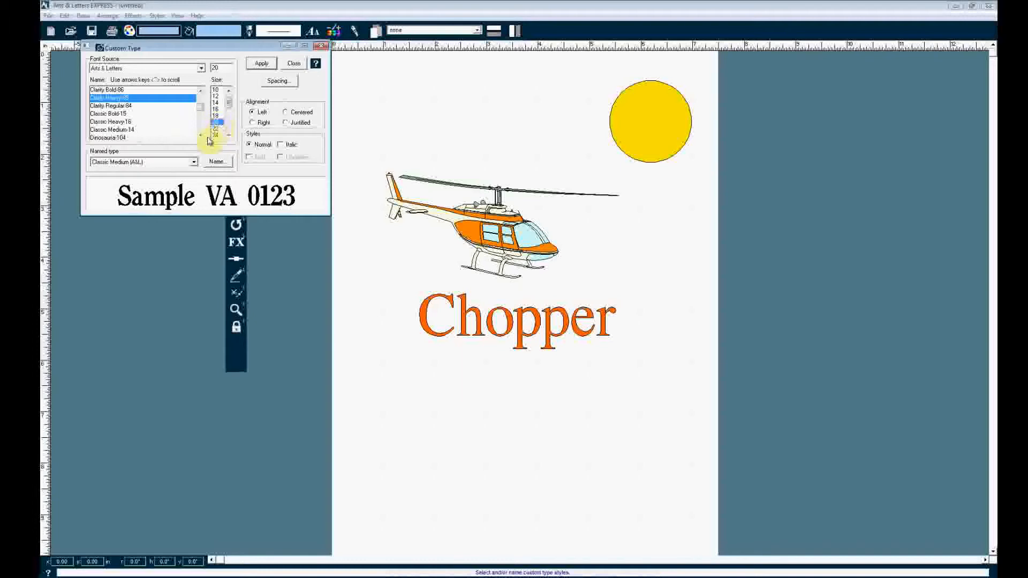
pyautogui.click(280, 145)
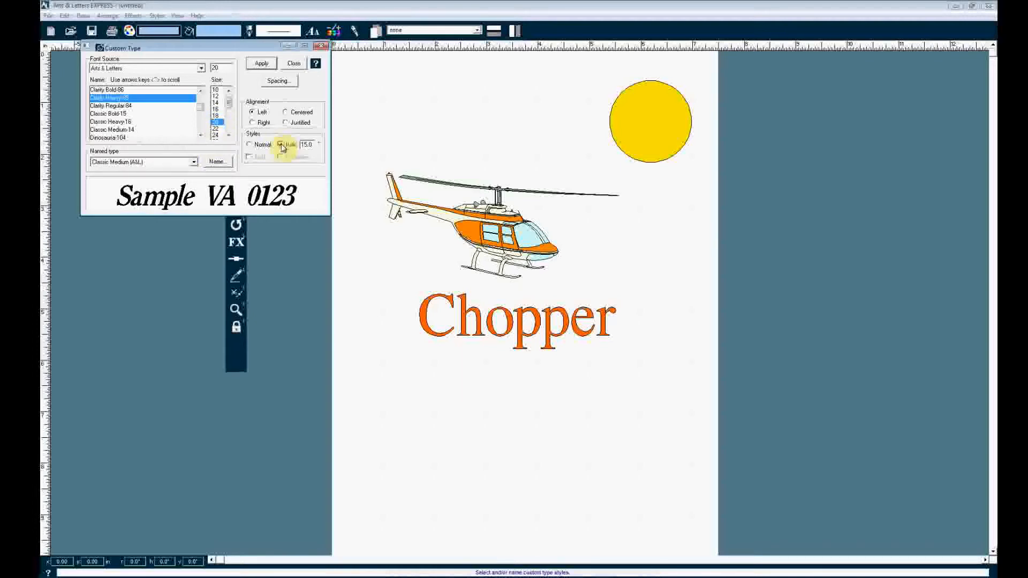
pyautogui.click(260, 64)
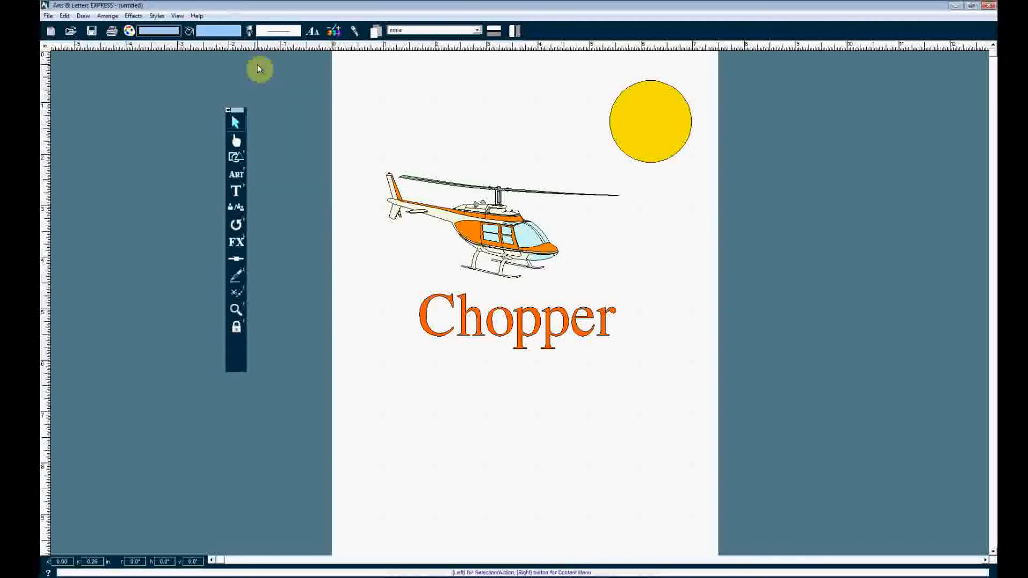
# - Set the Chopper text's type size to 16, and stretch it by hand to a size of about 112
pyautogui.click(489, 320)
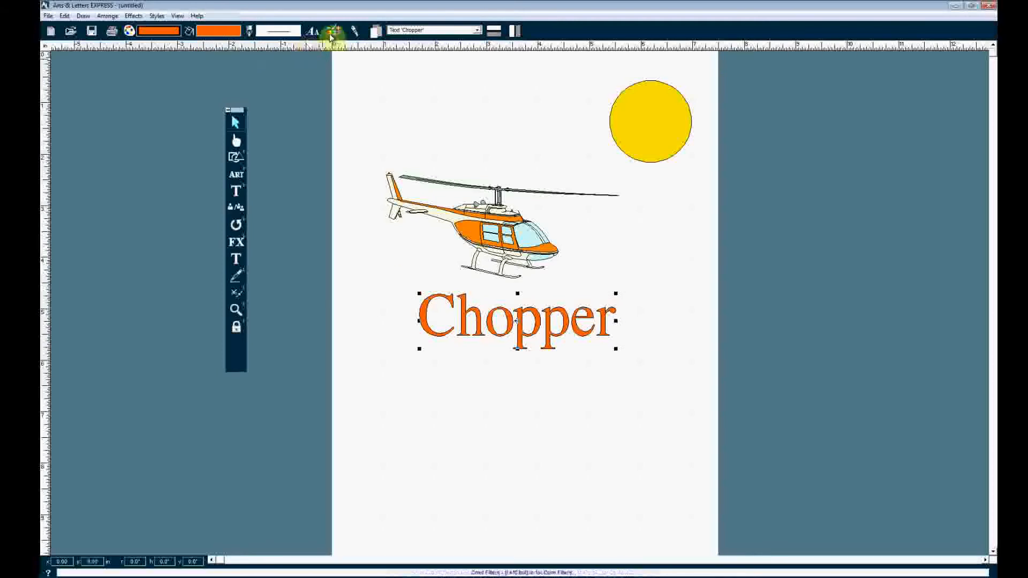
pyautogui.rightClick(313, 33)
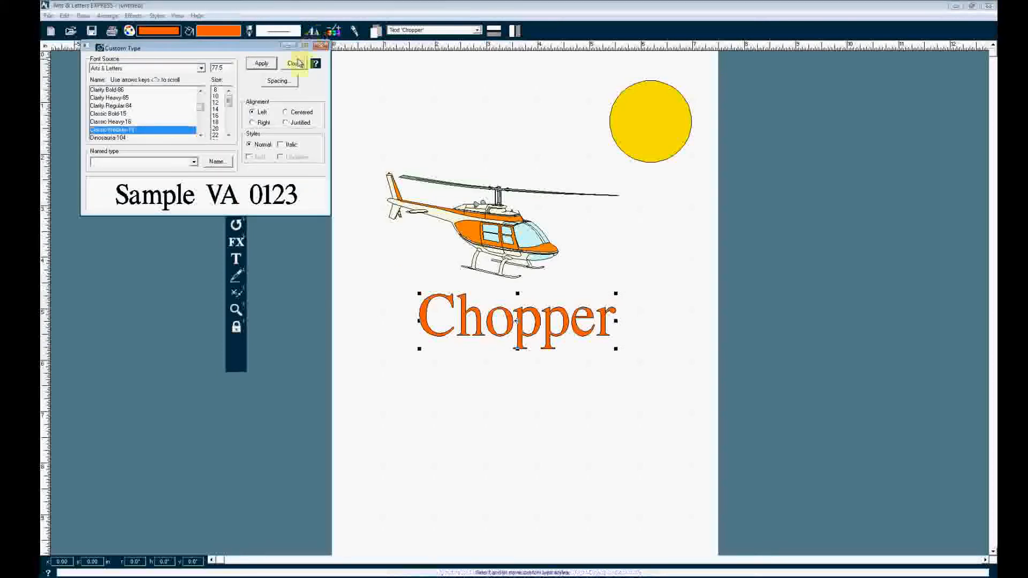
pyautogui.click(217, 115)
pyautogui.click(262, 64)
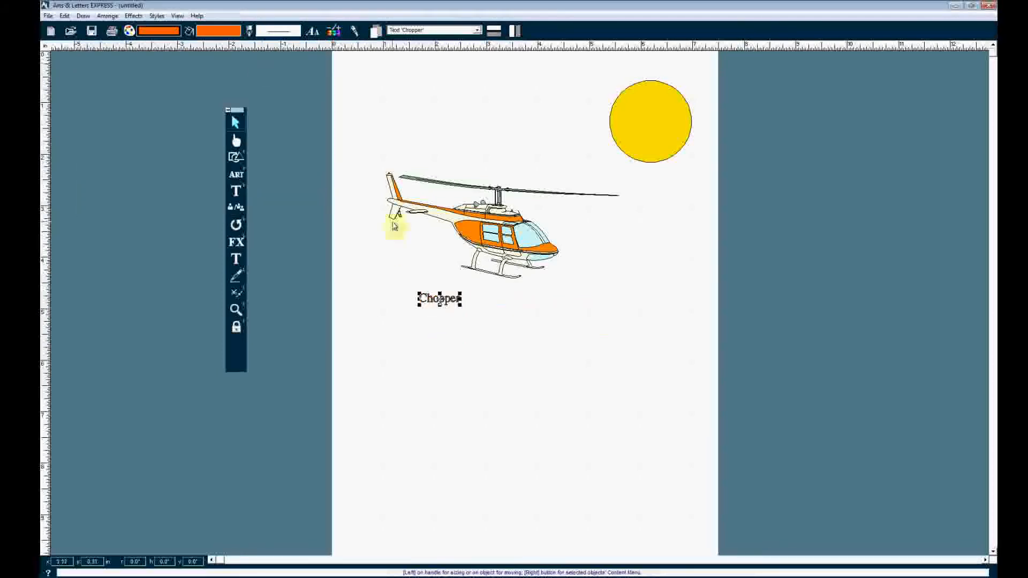
pyautogui.moveTo(460, 305); pyautogui.dragTo(536, 348)
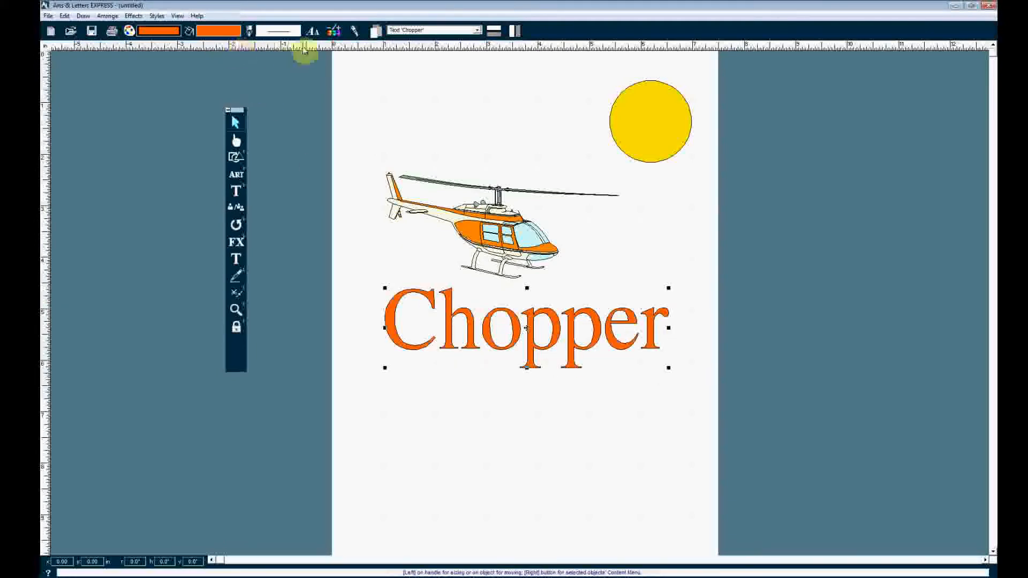
# - Try the Dinosaura-104 font on the Chopper text
pyautogui.click(315, 31)
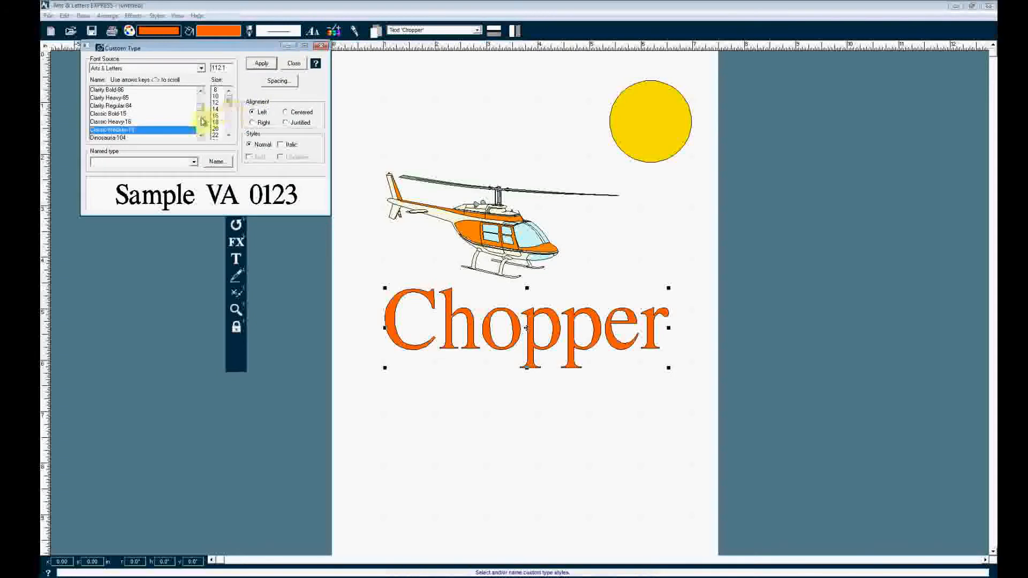
pyautogui.click(149, 139)
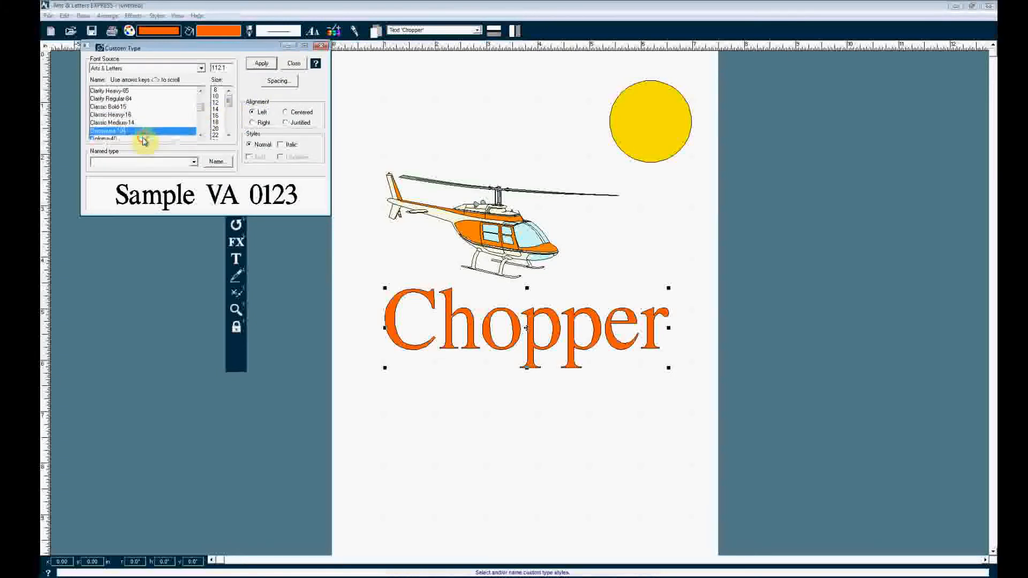
pyautogui.click(262, 65)
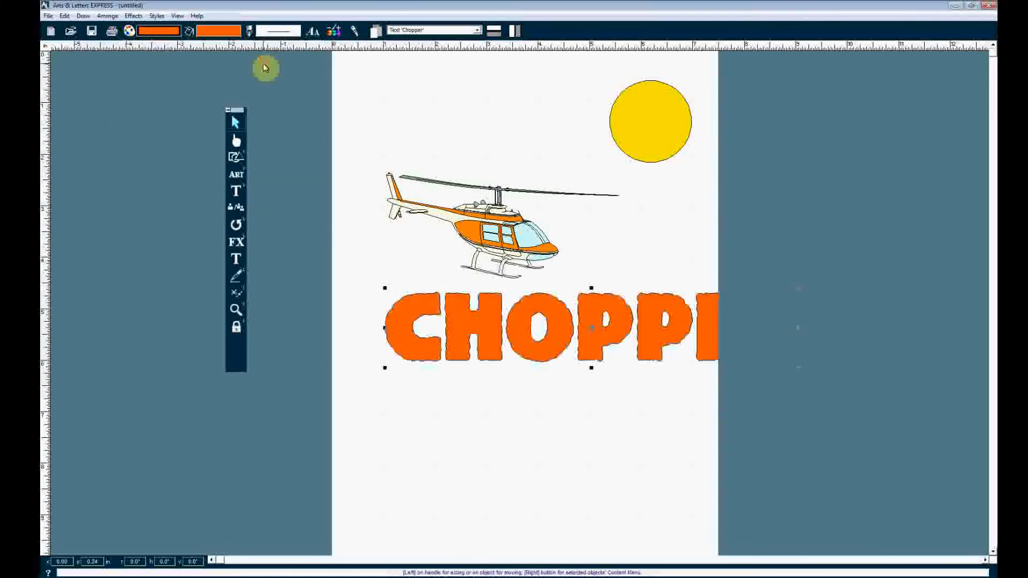
# - Change the Chopper text's font to Clarity Regular-84 and move the text slightly down and to the right
pyautogui.click(313, 31)
pyautogui.click(169, 97)
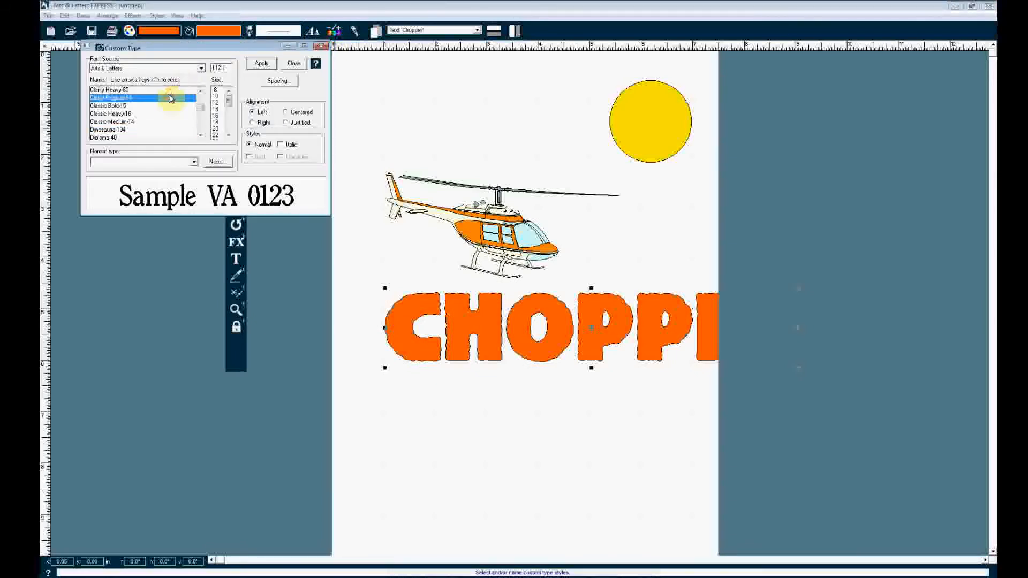
pyautogui.click(262, 63)
pyautogui.click(543, 410)
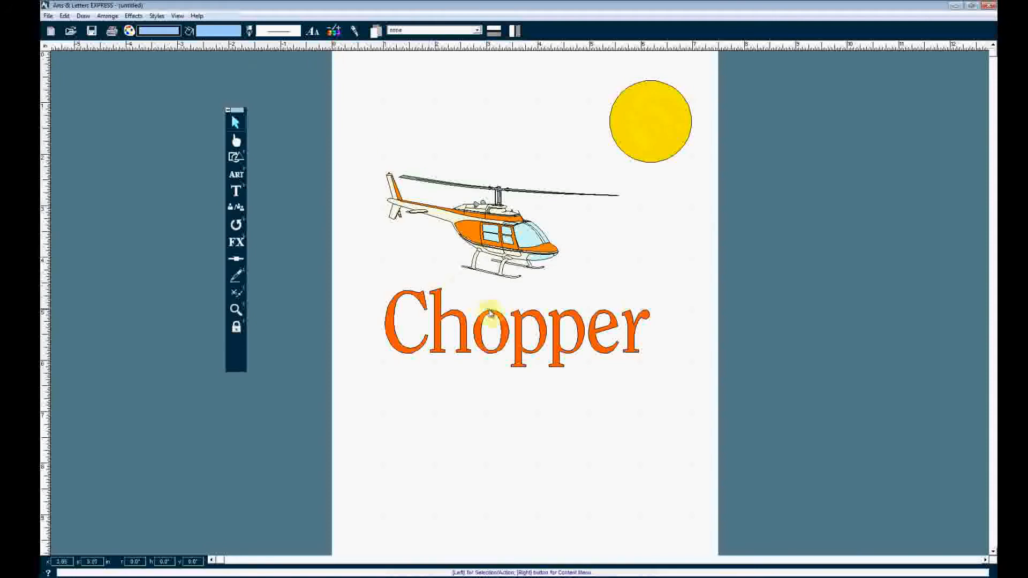
pyautogui.moveTo(524, 349)
pyautogui.mouseDown()
pyautogui.moveTo(520, 362)
pyautogui.moveTo(537, 364)
pyautogui.mouseUp()
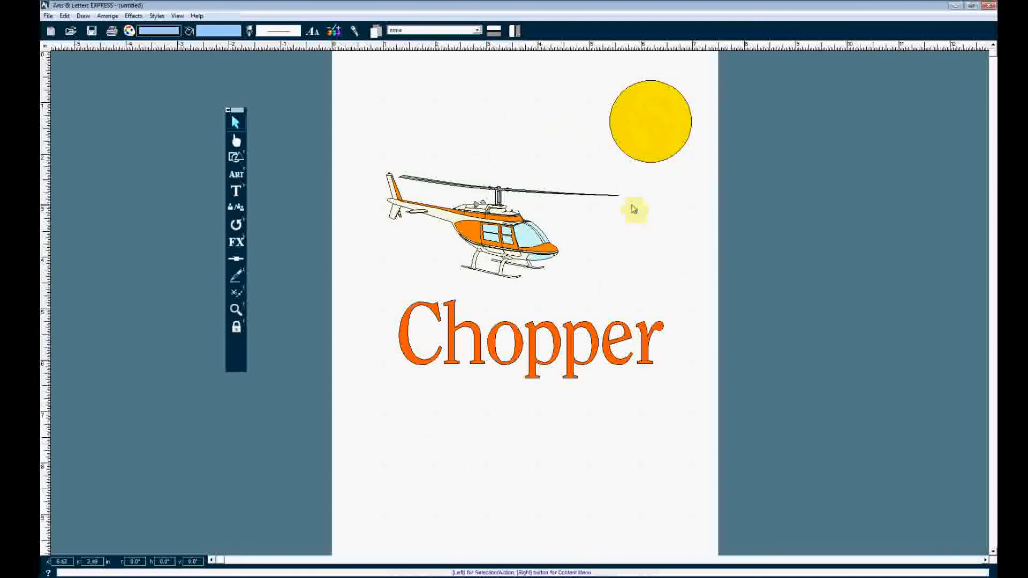
# - Save the document as Basic1.GED in the My Graphics 8.5 folder, with the thumbnail included
pyautogui.click(48, 16)
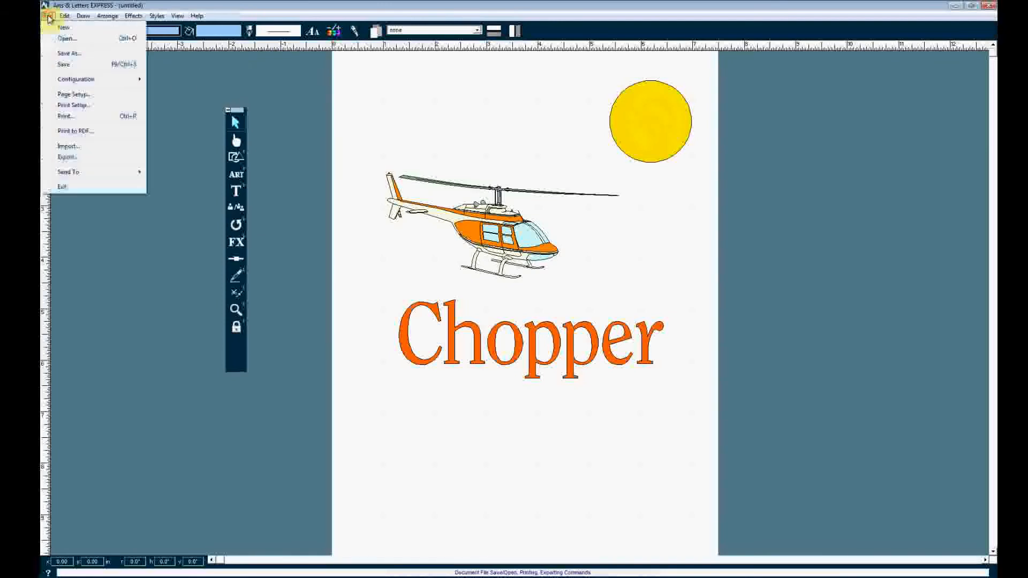
pyautogui.click(76, 68)
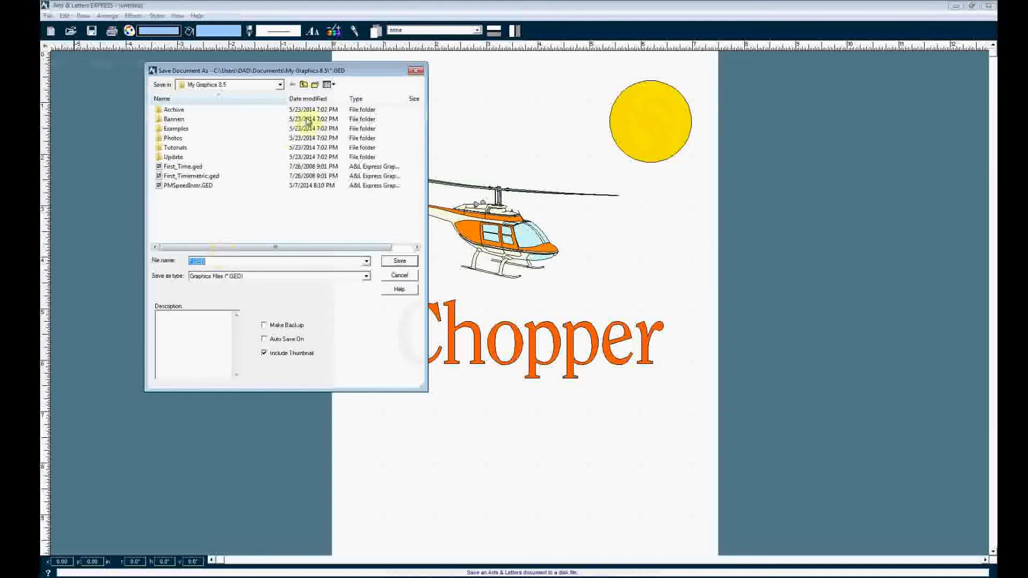
pyautogui.moveTo(364, 70); pyautogui.dragTo(453, 82)
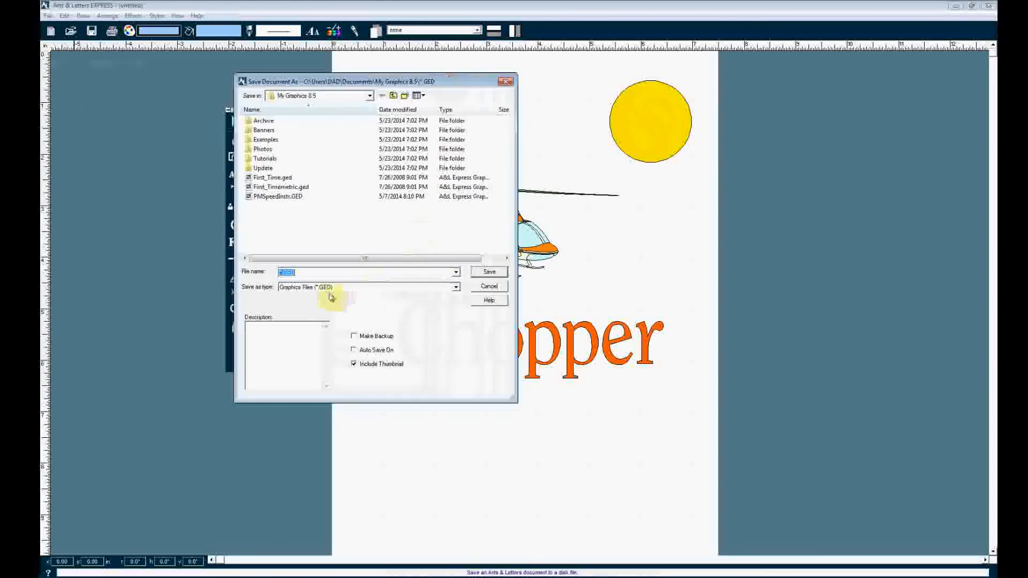
pyautogui.click(322, 272)
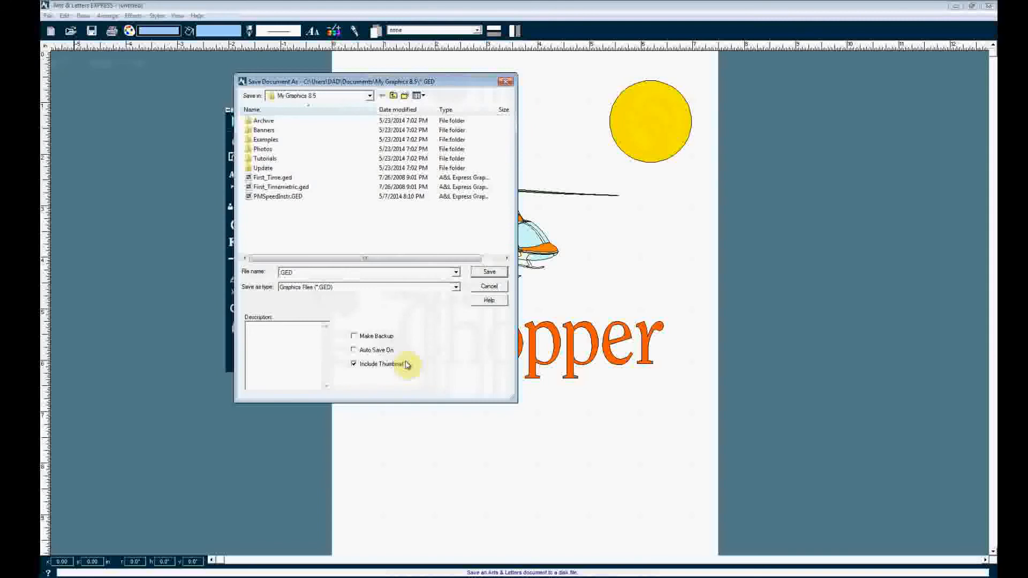
pyautogui.write('Basic1')
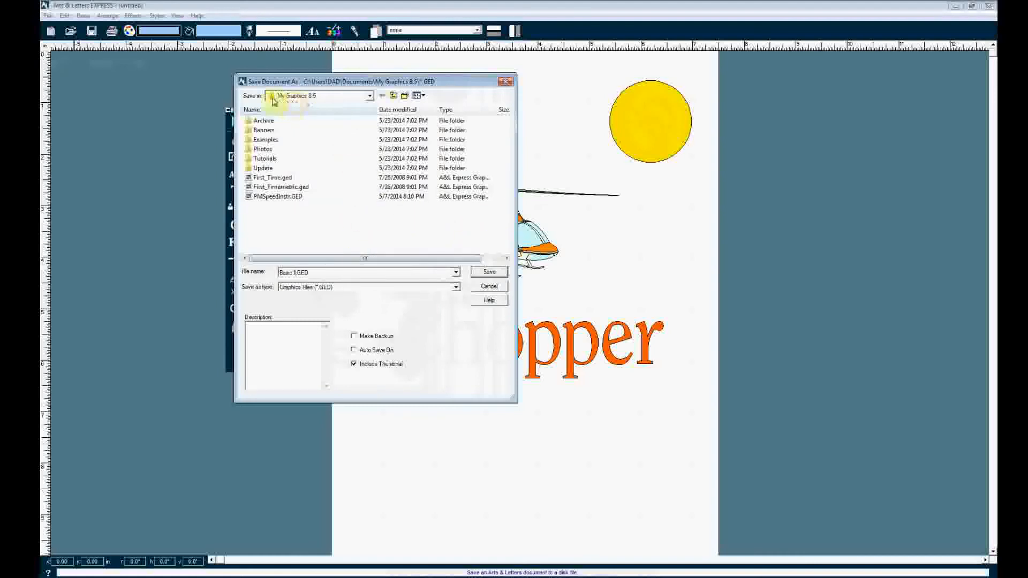
pyautogui.click(371, 96)
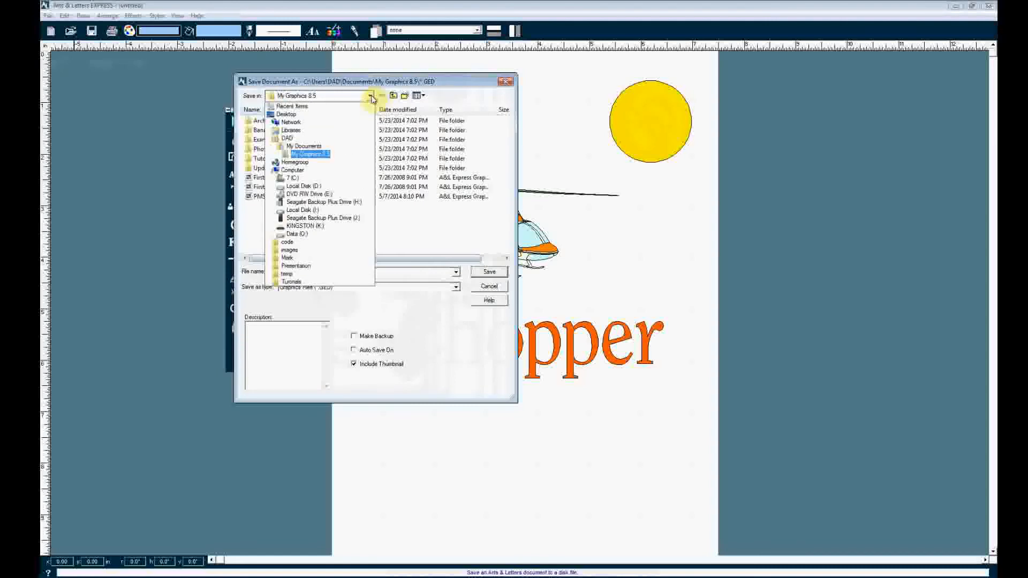
pyautogui.click(372, 96)
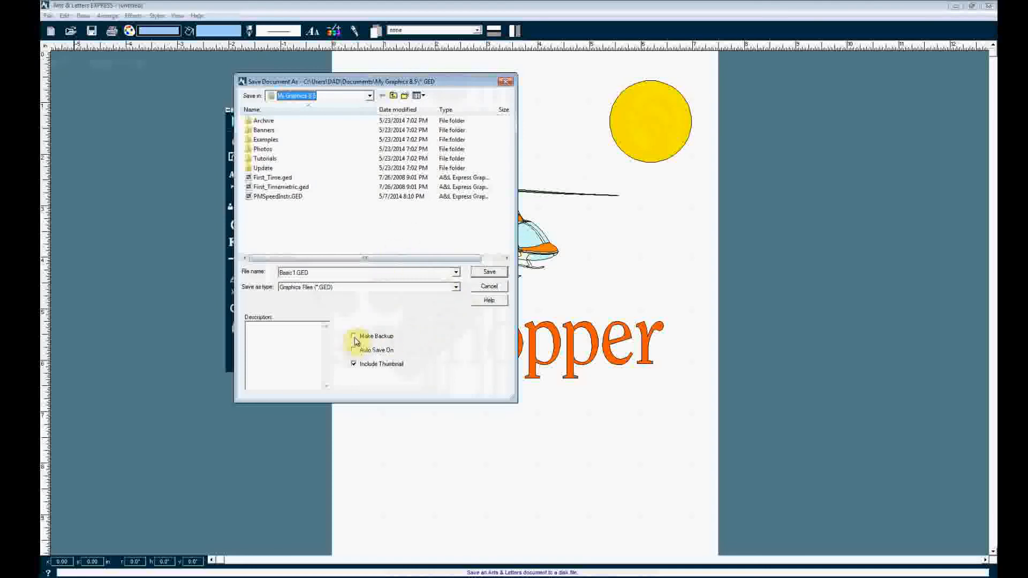
pyautogui.click(491, 274)
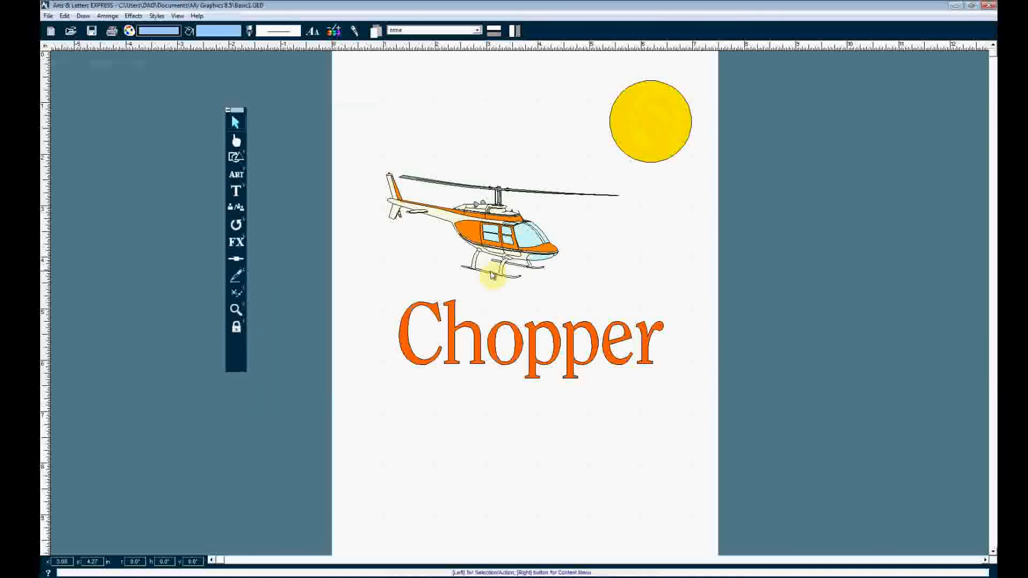